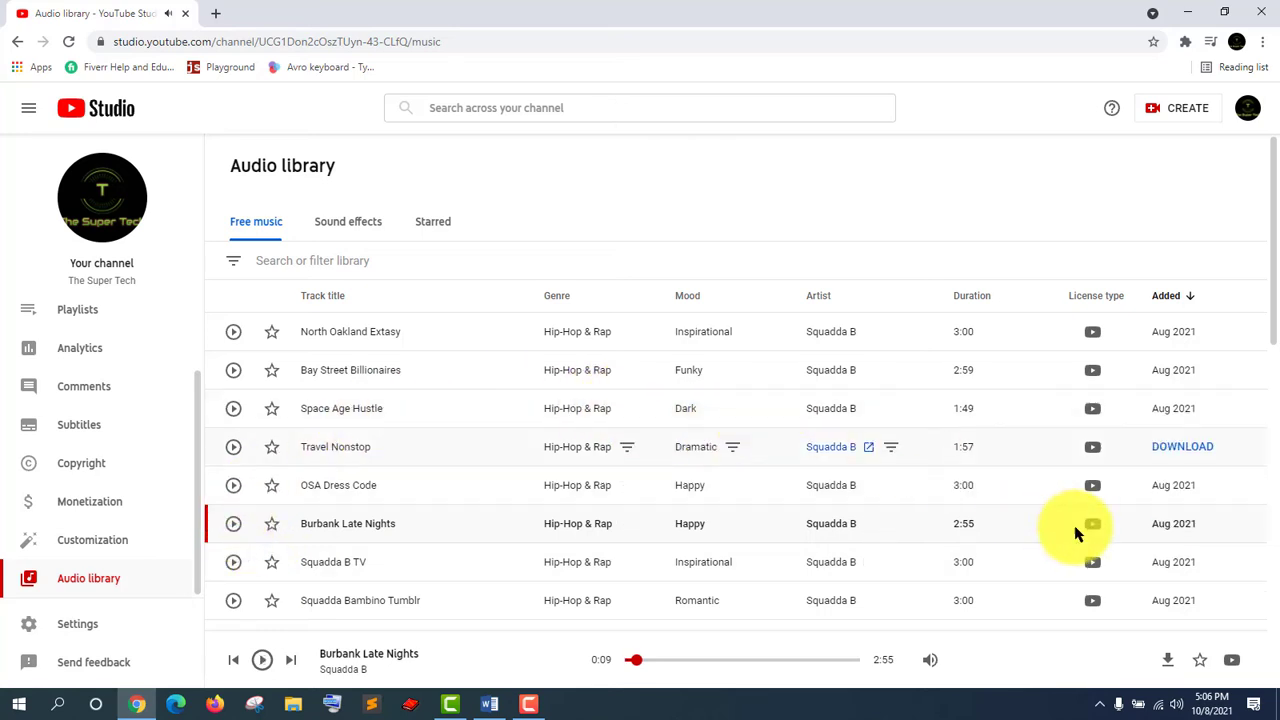
Open the Sound effects collection of the audio library and look through its list of effects.
scroll(1190, 470, "down", 1)
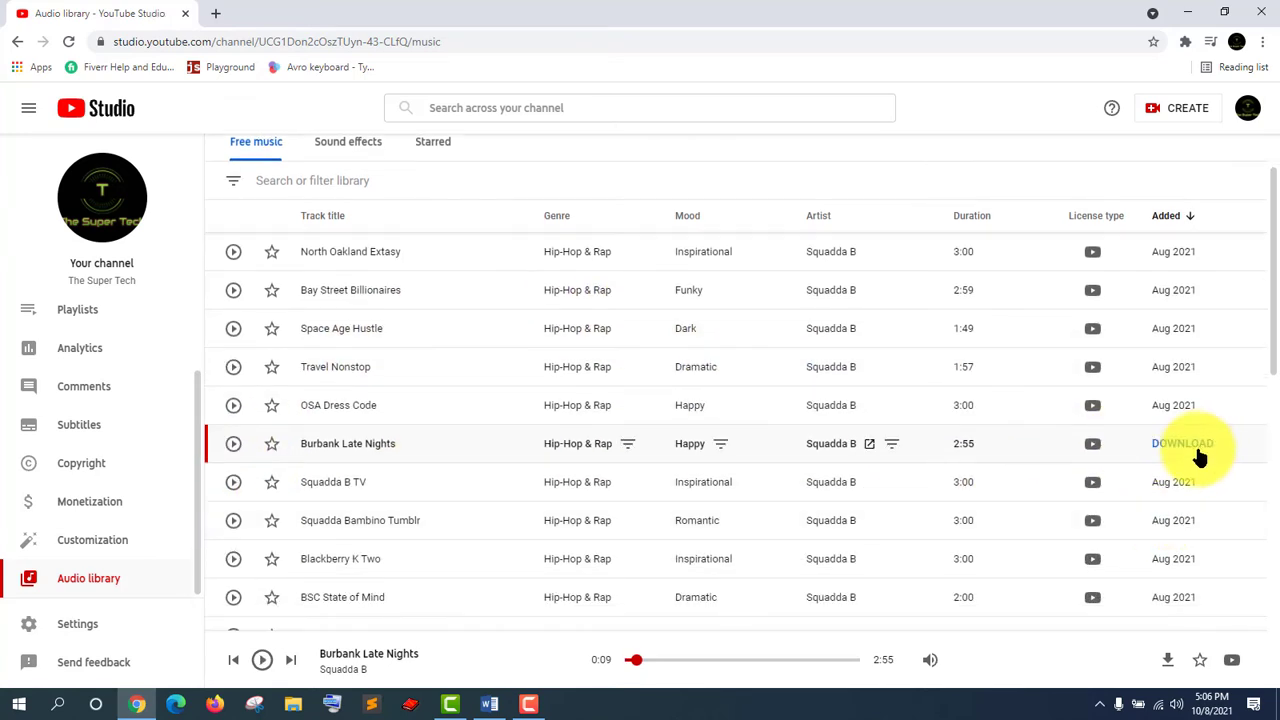
scroll(400, 435, "up", 1)
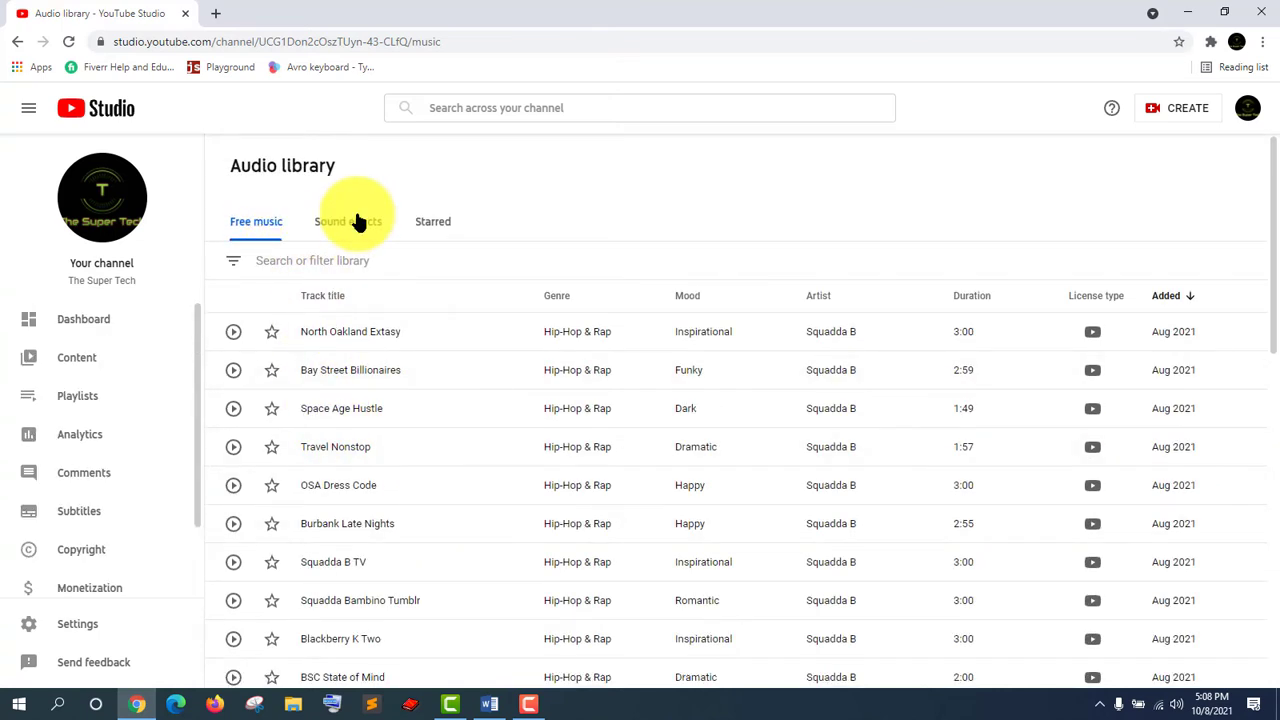
left_click(355, 223)
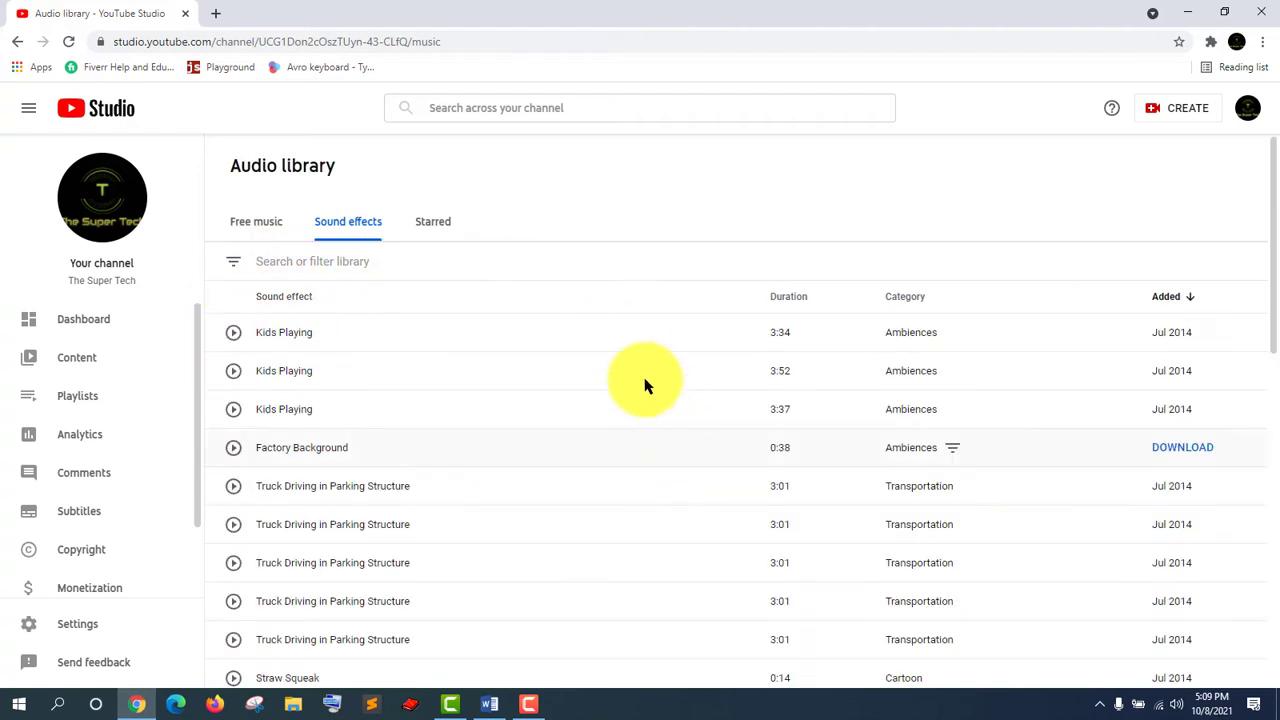
scroll(485, 550, "down", 5)
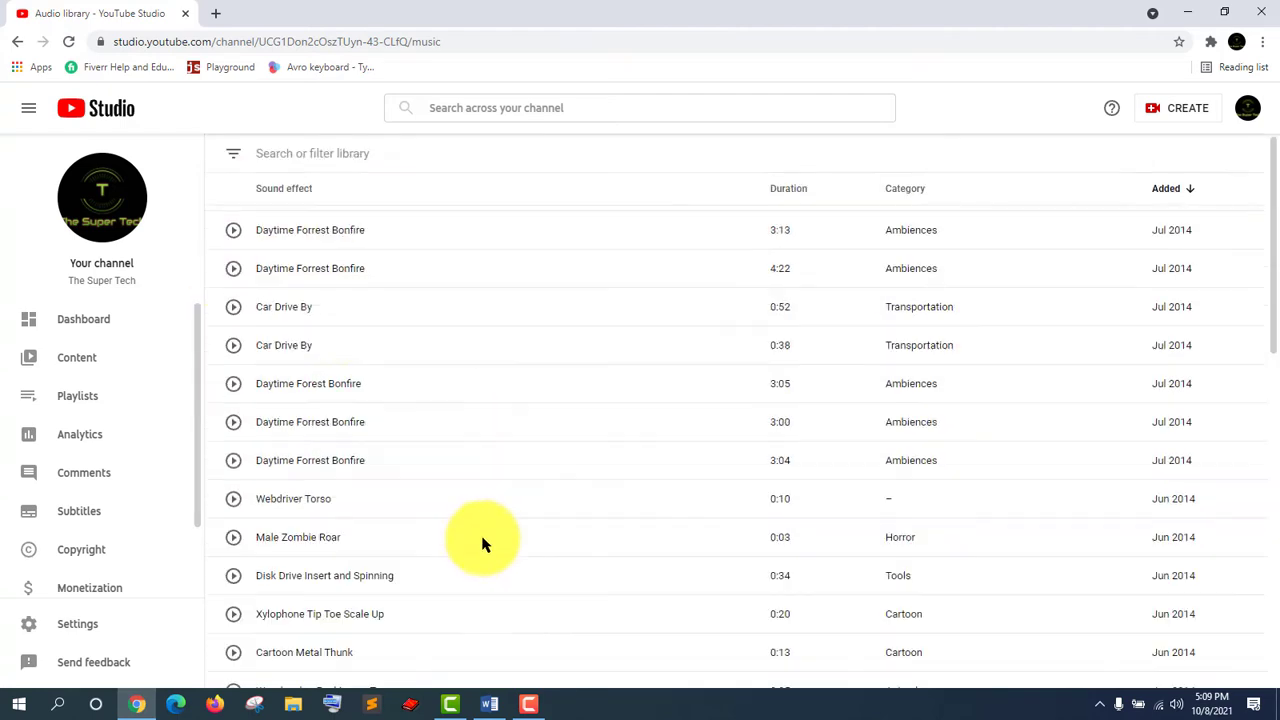
scroll(331, 457, "down", 3)
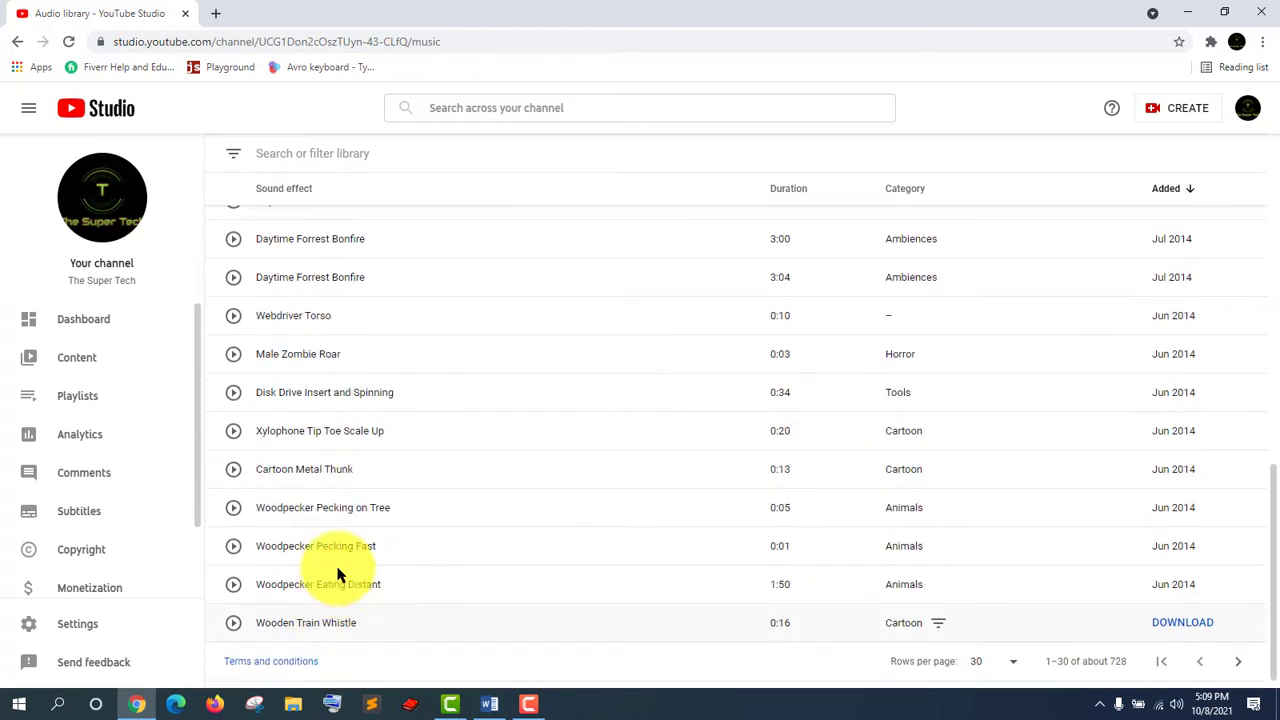
scroll(343, 546, "up", 10)
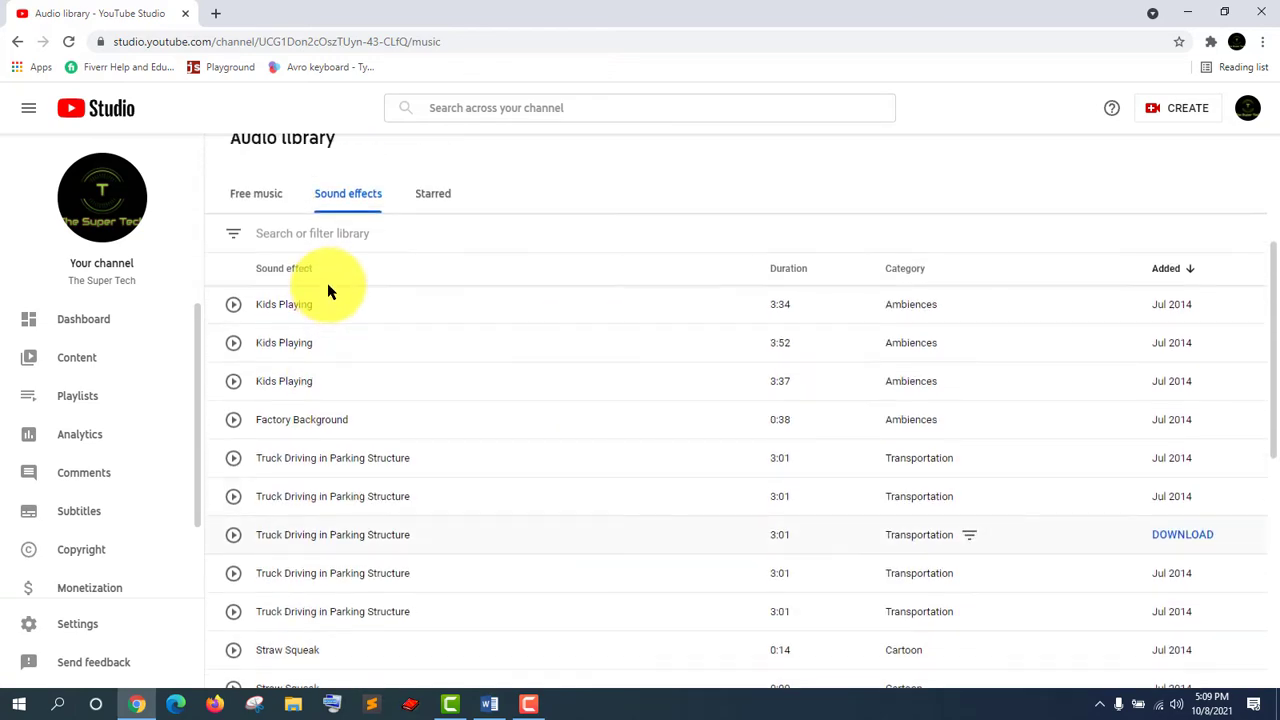
scroll(263, 266, "down", 1)
scroll(309, 337, "up", 2)
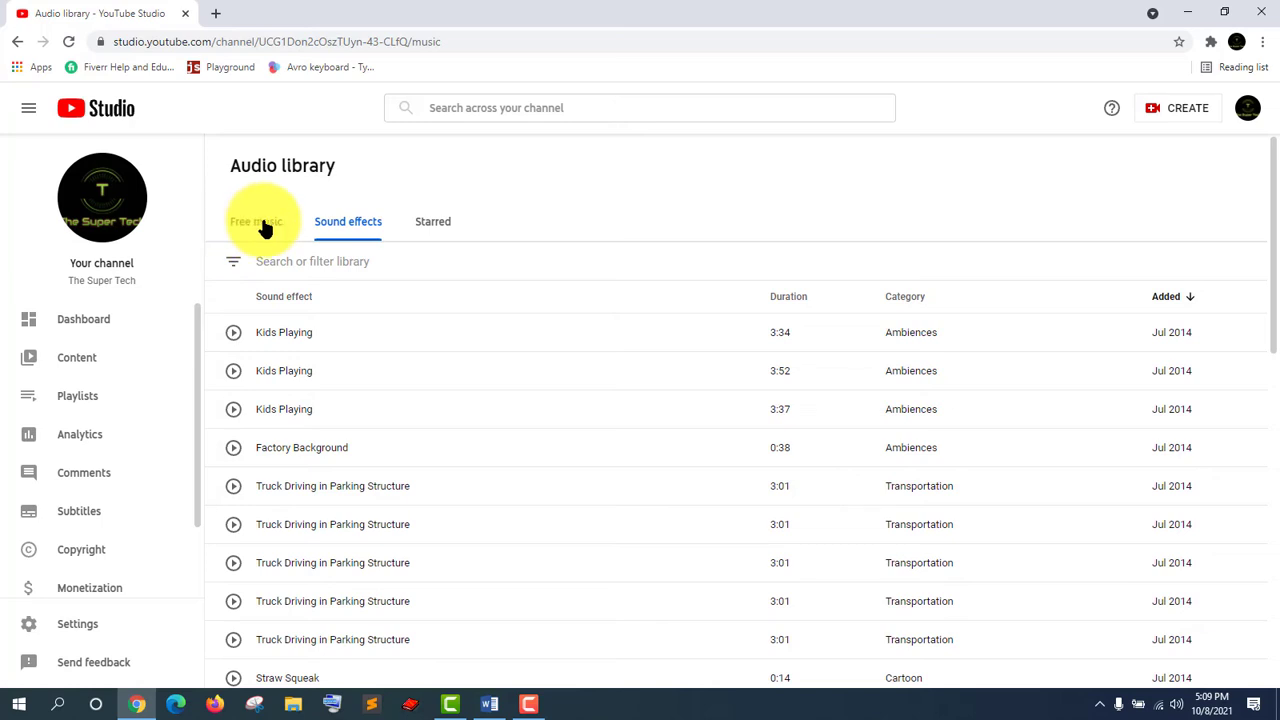
Return to the Free music collection and filter its tracks by the Classical genre.
left_click(258, 223)
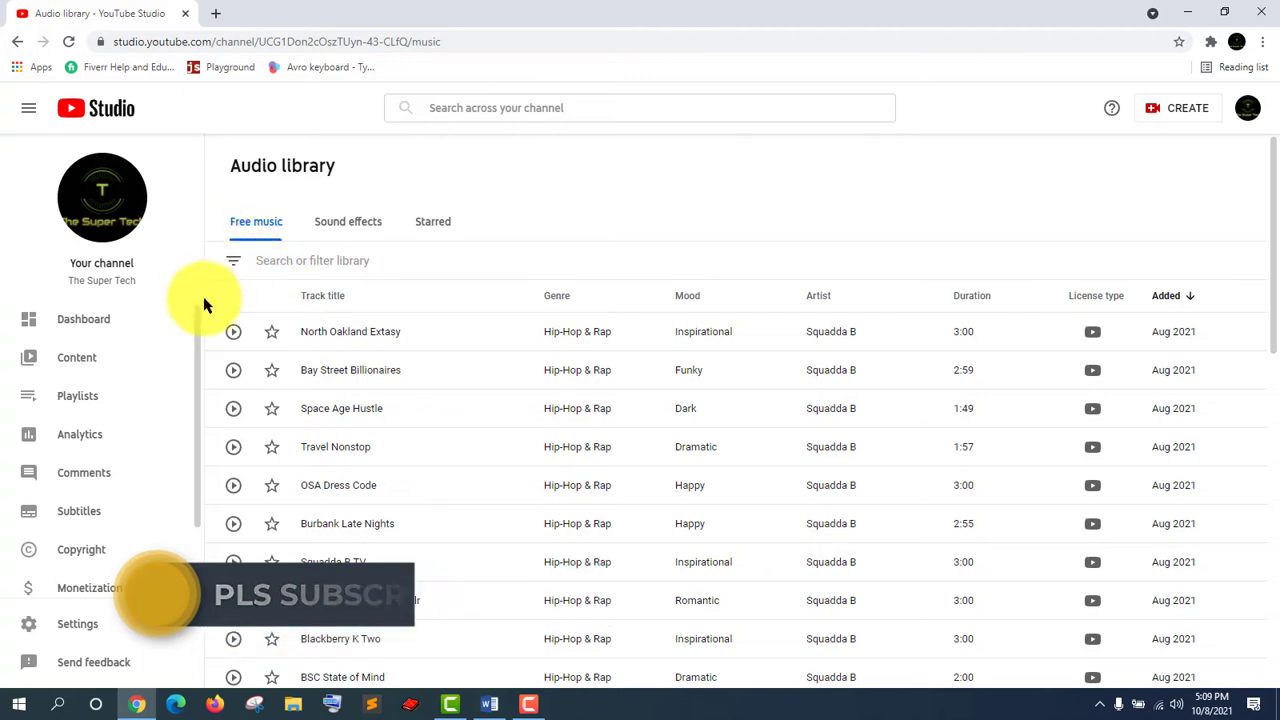
left_click(238, 264)
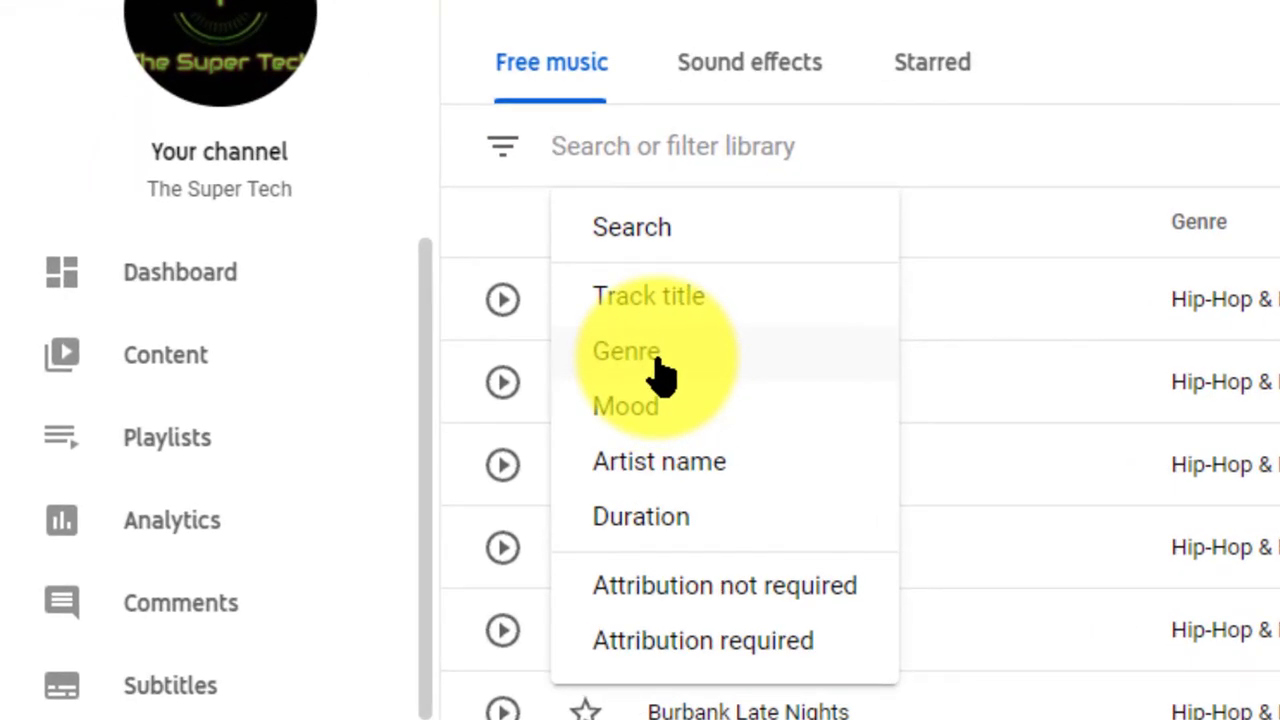
left_click(658, 358)
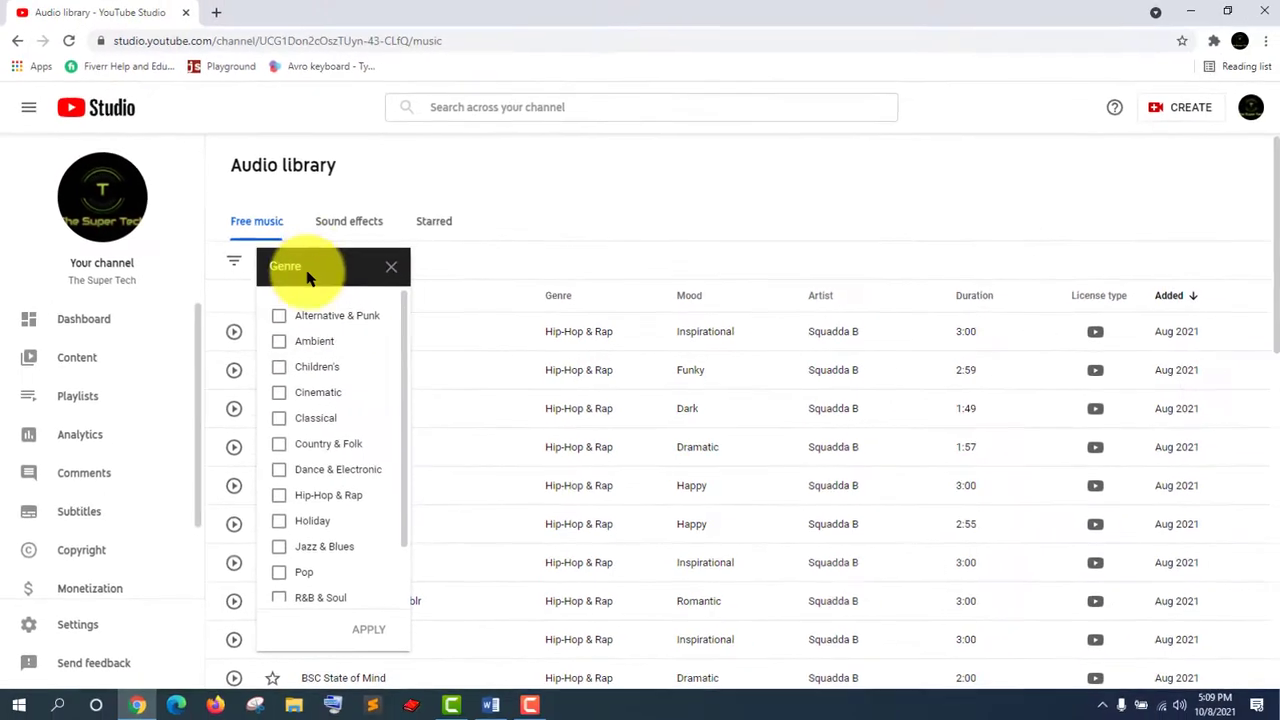
scroll(309, 560, "down", 2)
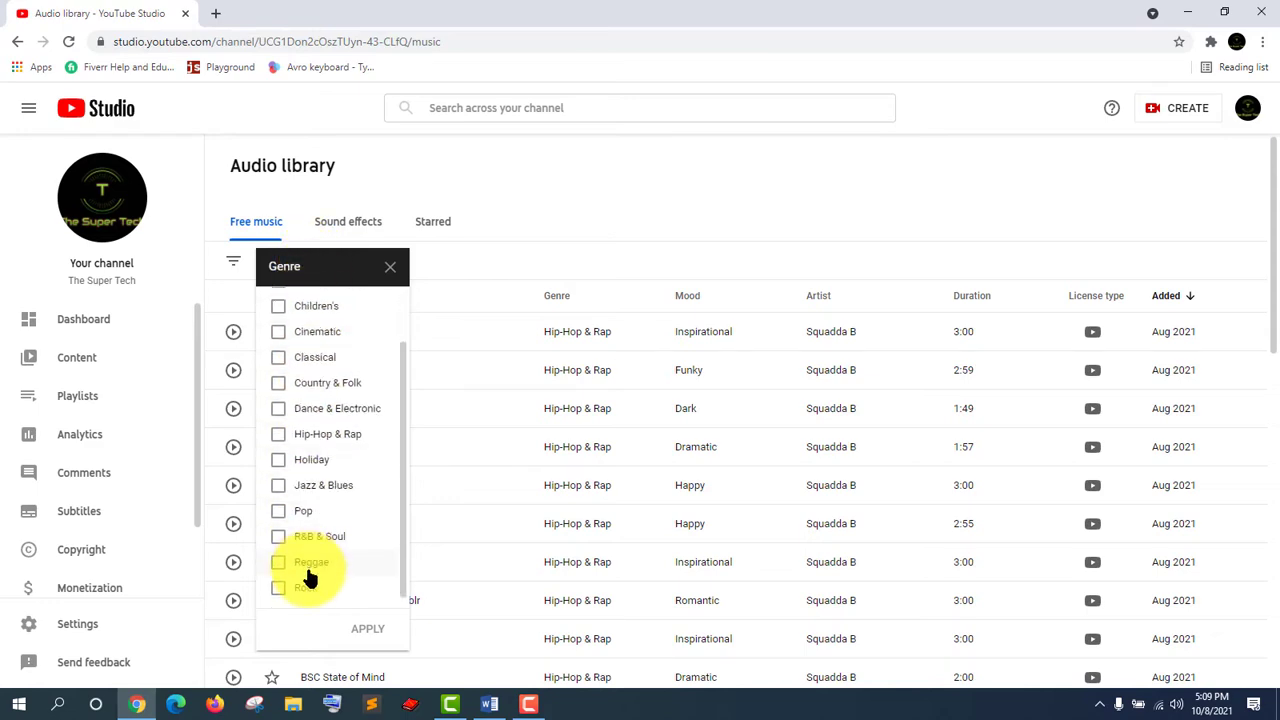
scroll(530, 250, "up", 2)
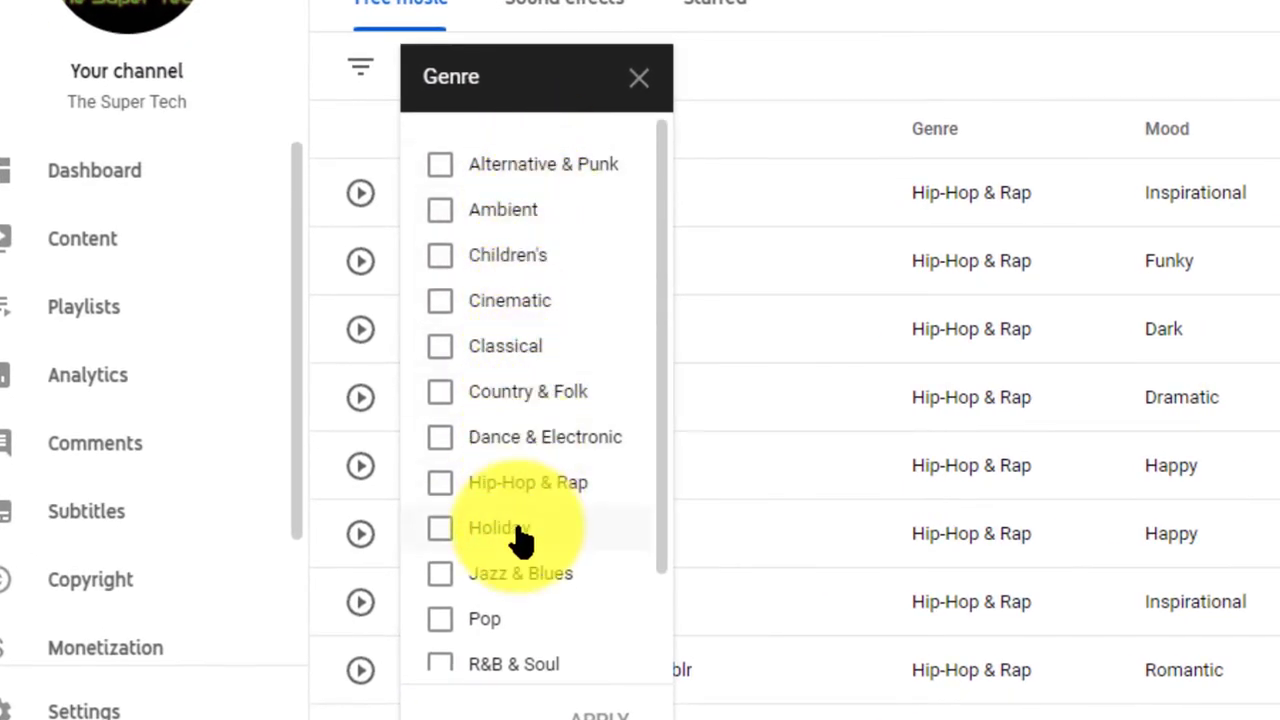
scroll(505, 560, "down", 2)
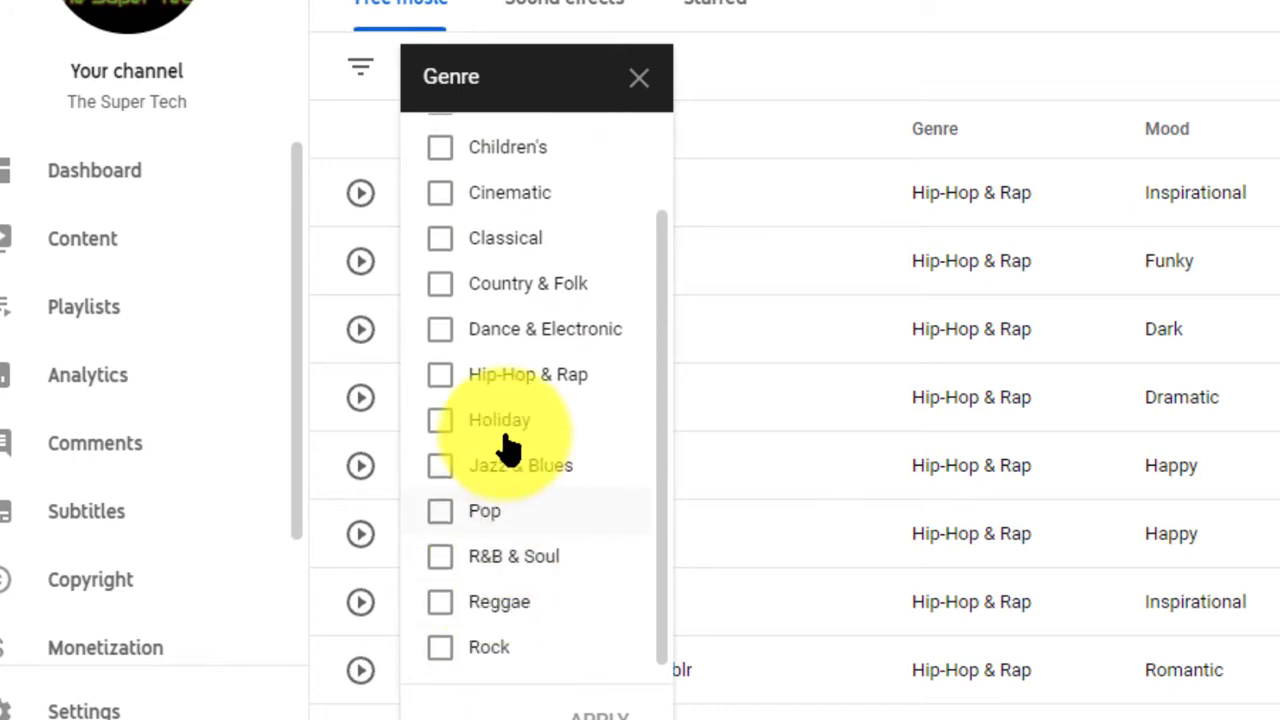
scroll(520, 300, "up", 2)
scroll(525, 430, "down", 3)
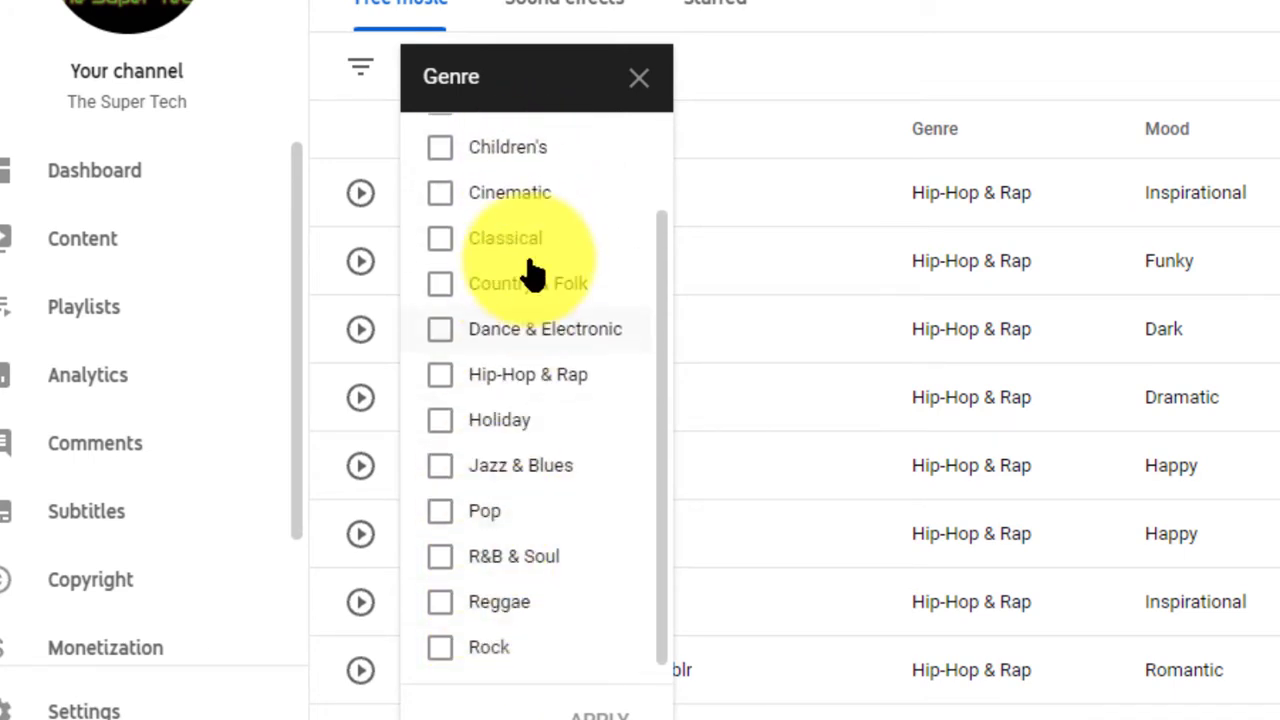
scroll(510, 540, "up", 2)
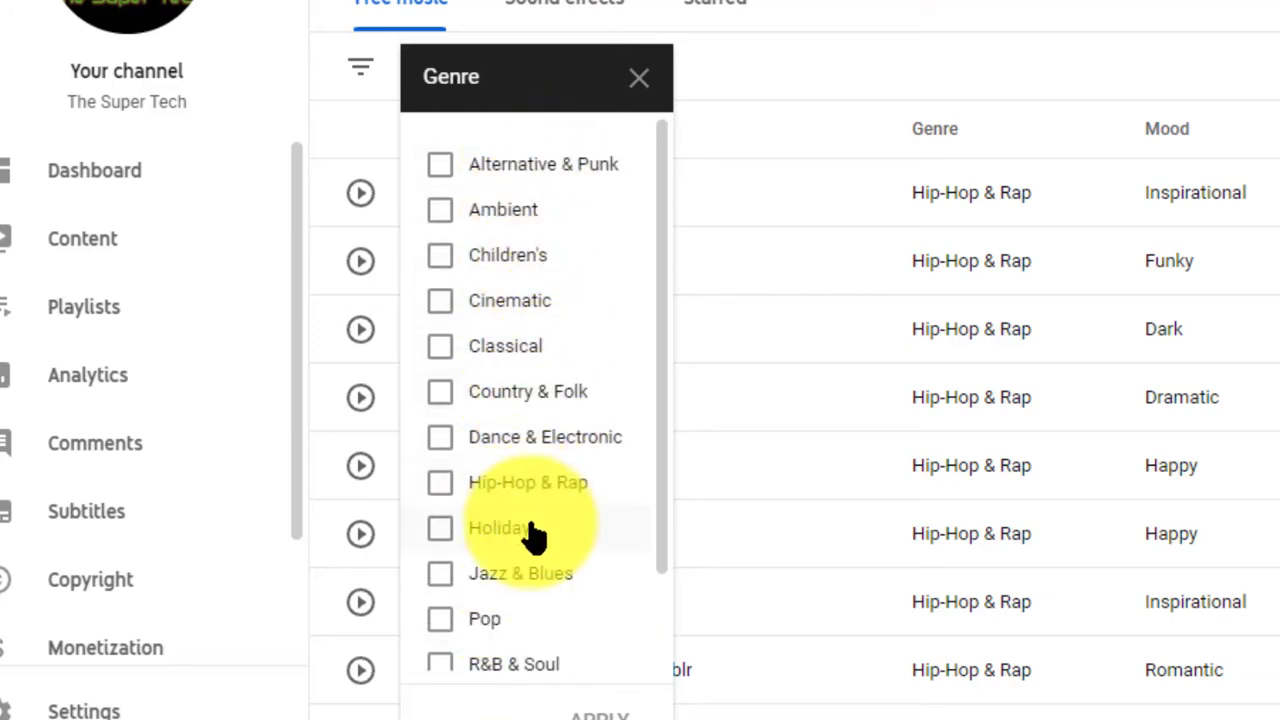
scroll(515, 560, "down", 2)
scroll(476, 617, "up", 2)
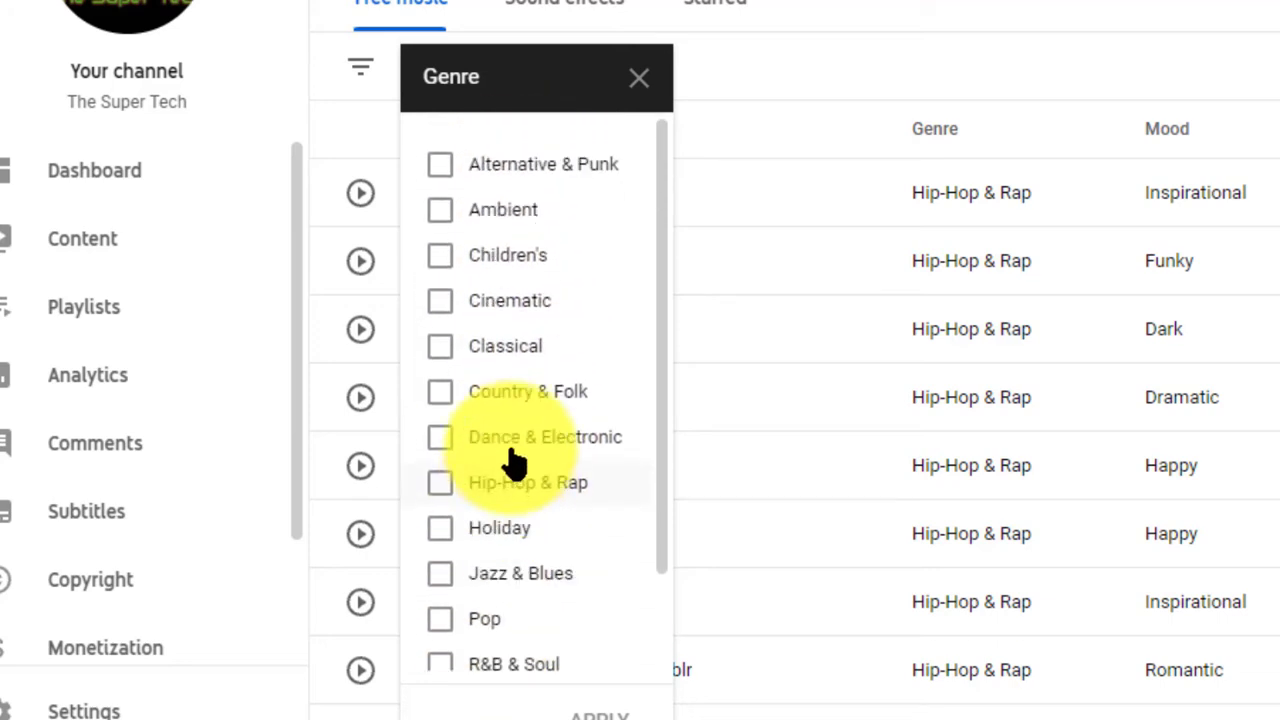
left_click(524, 352)
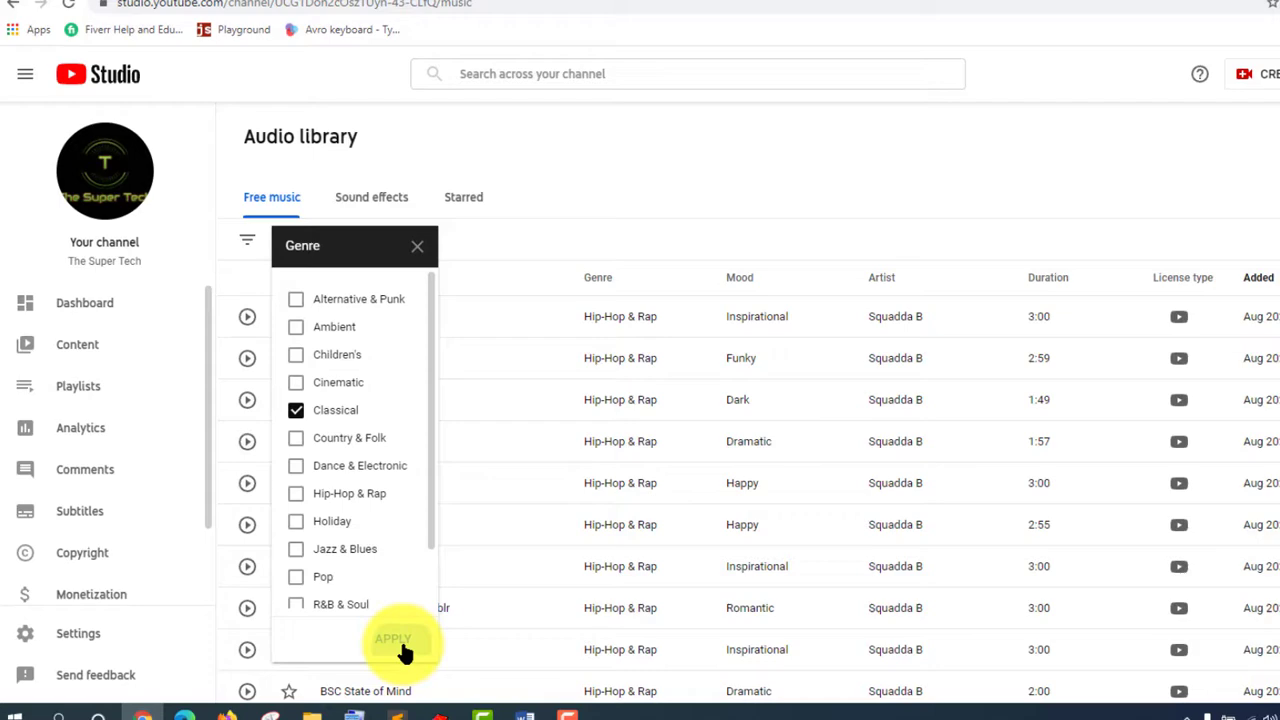
left_click(405, 645)
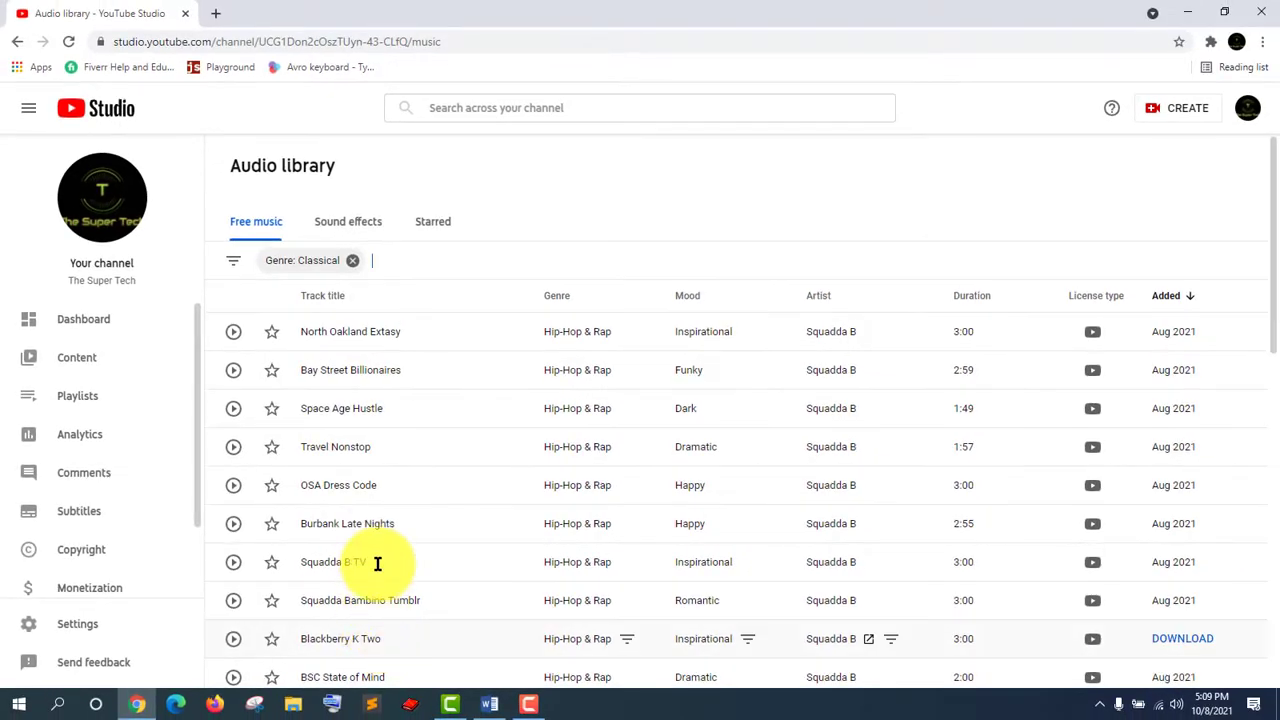
Add a Calm mood filter to the Classical tracks.
scroll(494, 519, "down", 4)
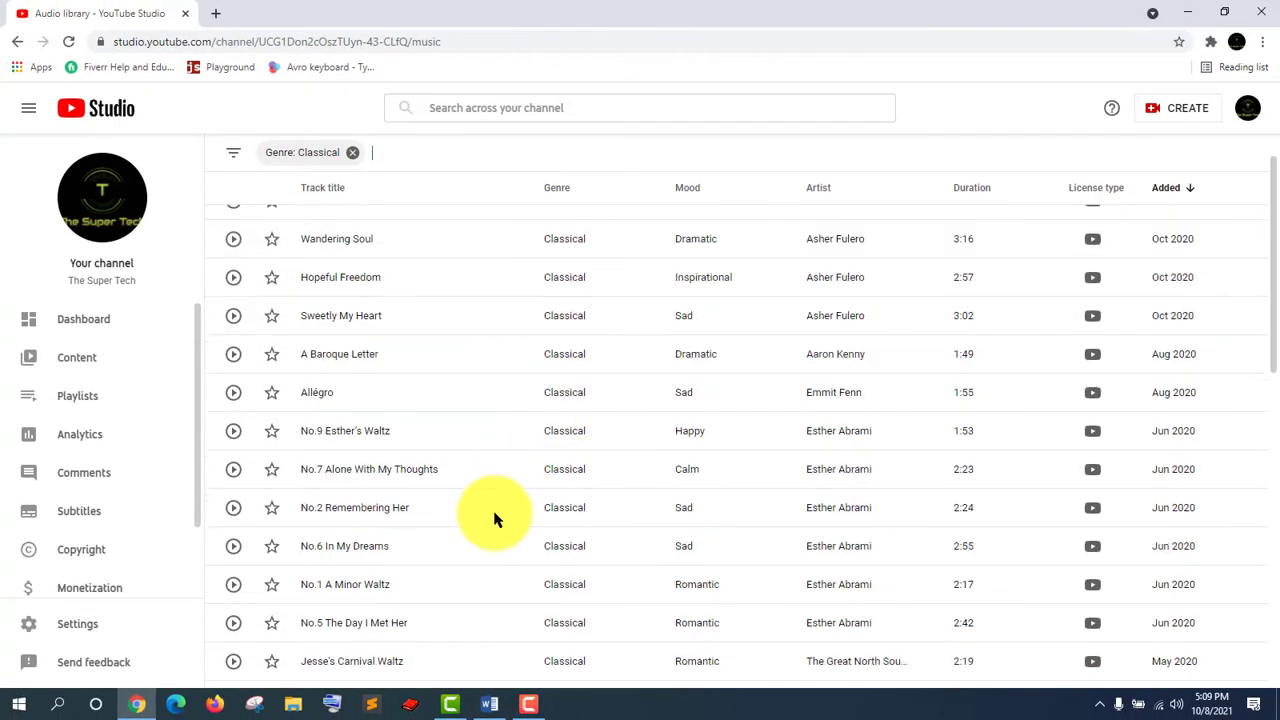
scroll(494, 519, "down", 4)
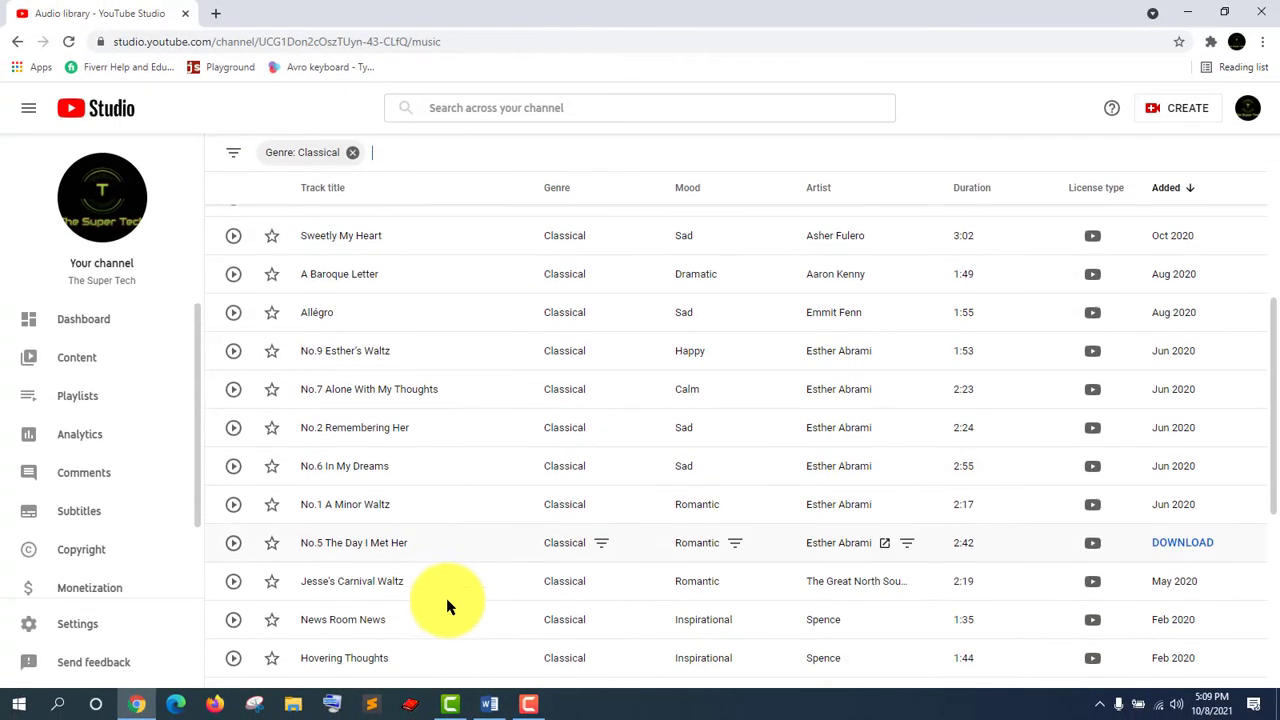
scroll(460, 500, "up", 3)
scroll(468, 415, "up", 6)
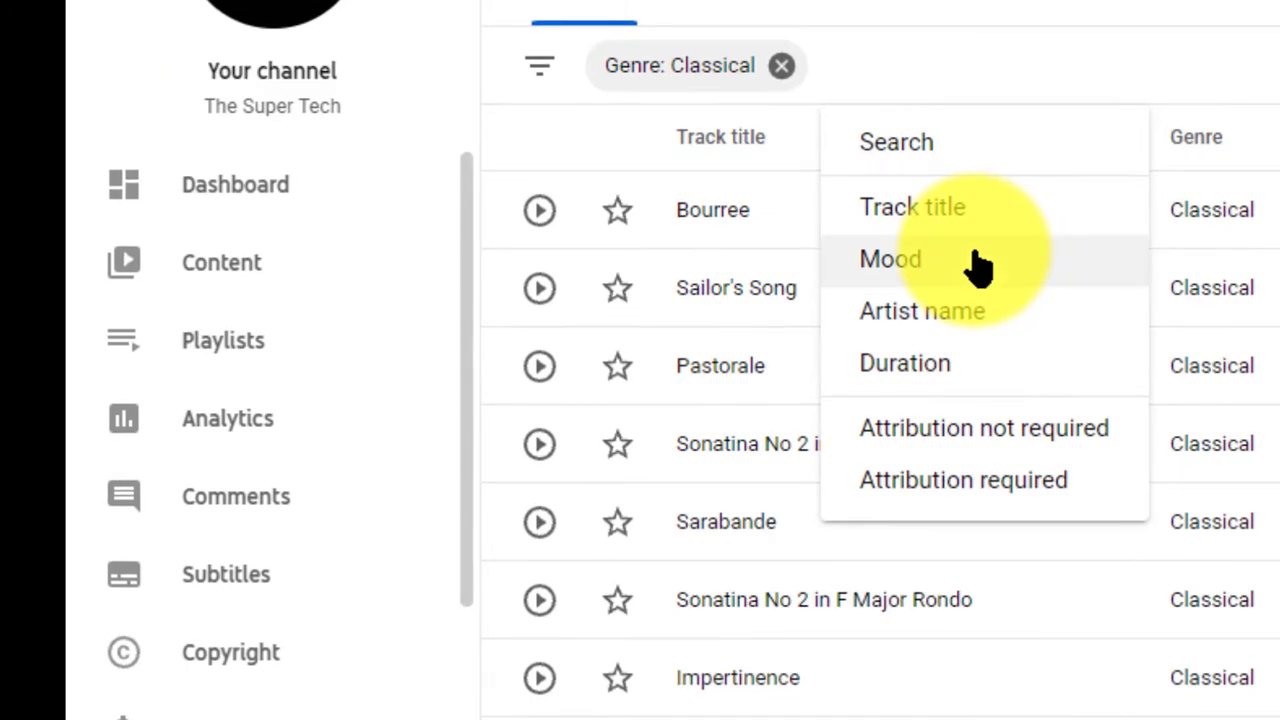
left_click(978, 262)
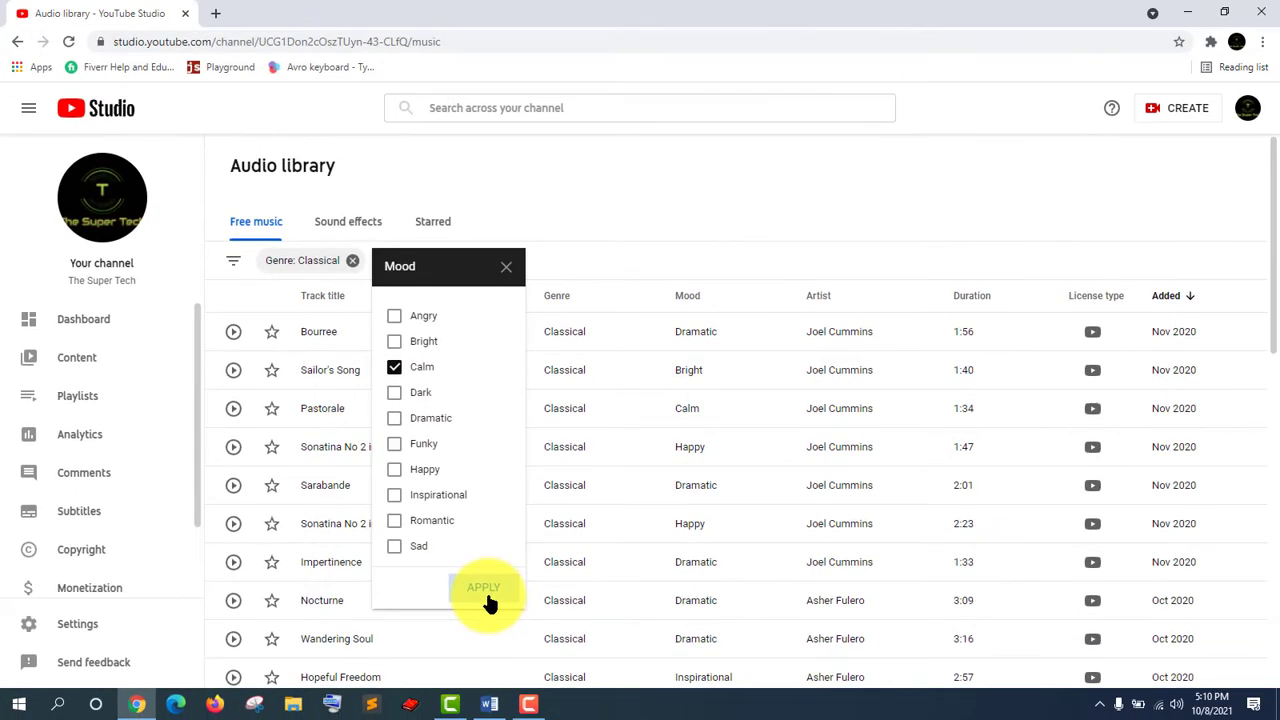
left_click(488, 598)
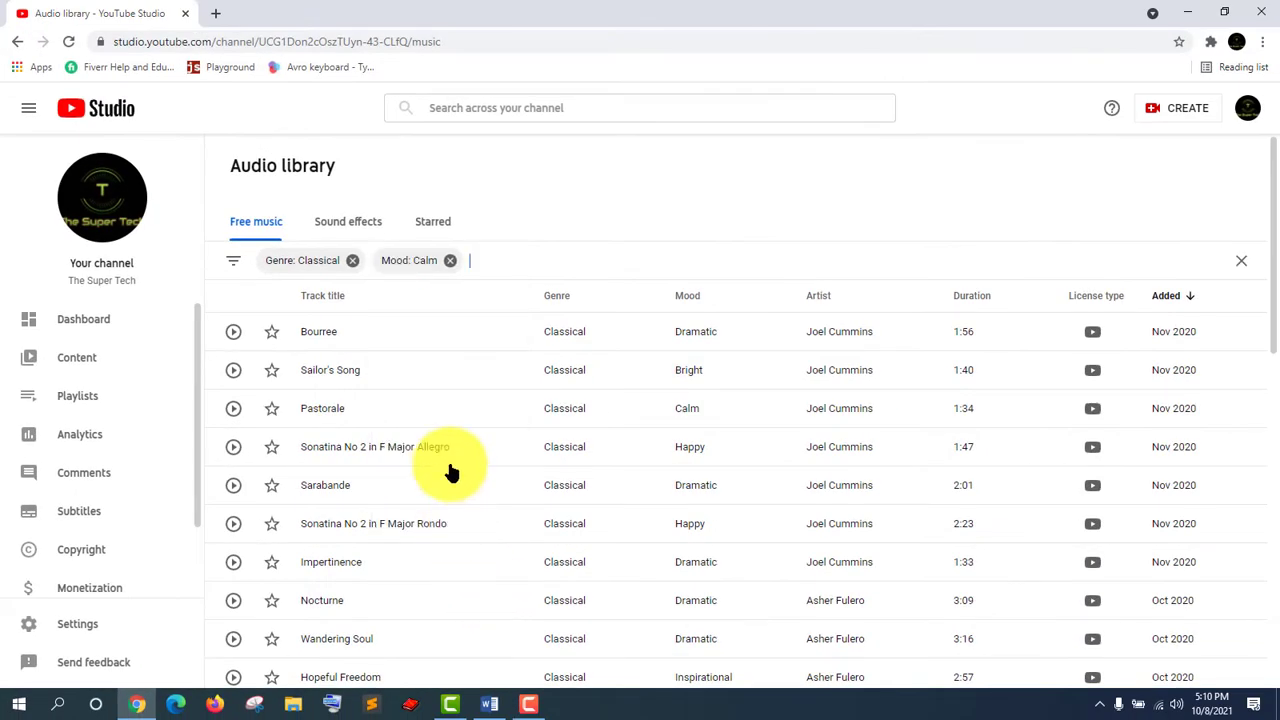
Limit the calm Classical tracks to those with attribution not required.
scroll(571, 443, "down", 3)
scroll(540, 450, "down", 2)
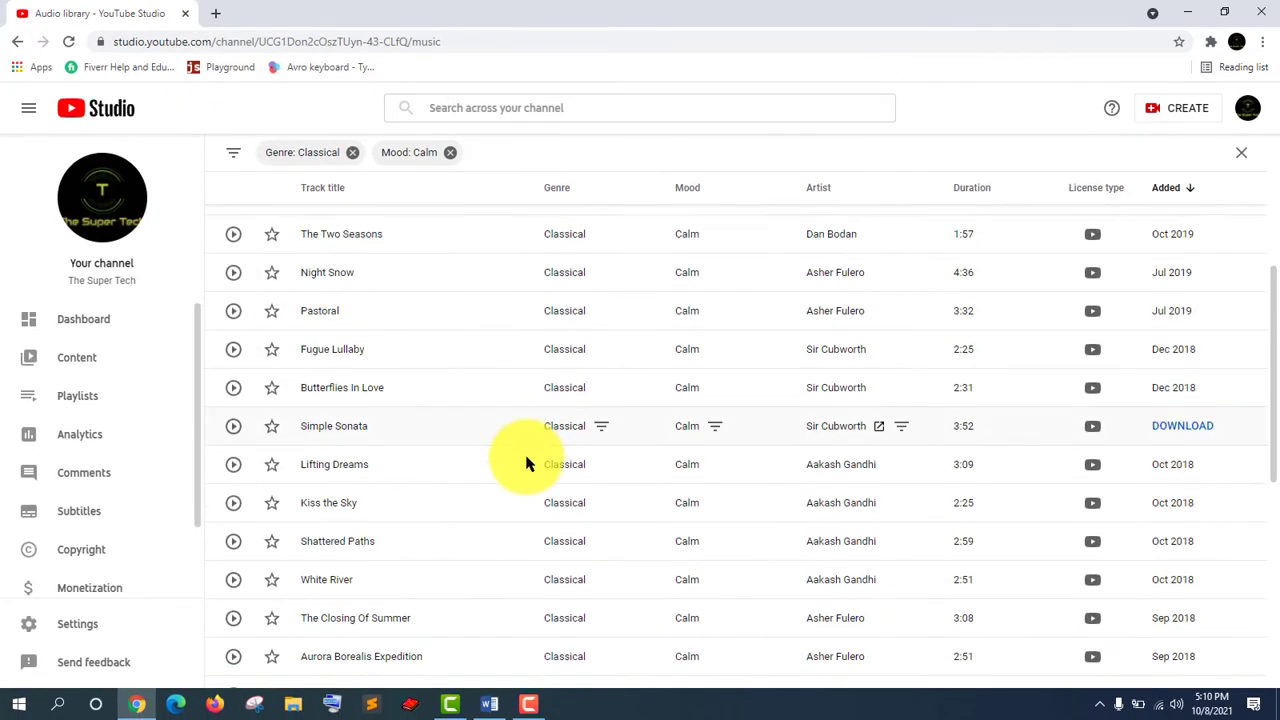
scroll(523, 429, "up", 4)
scroll(520, 400, "down", 3)
scroll(505, 450, "down", 2)
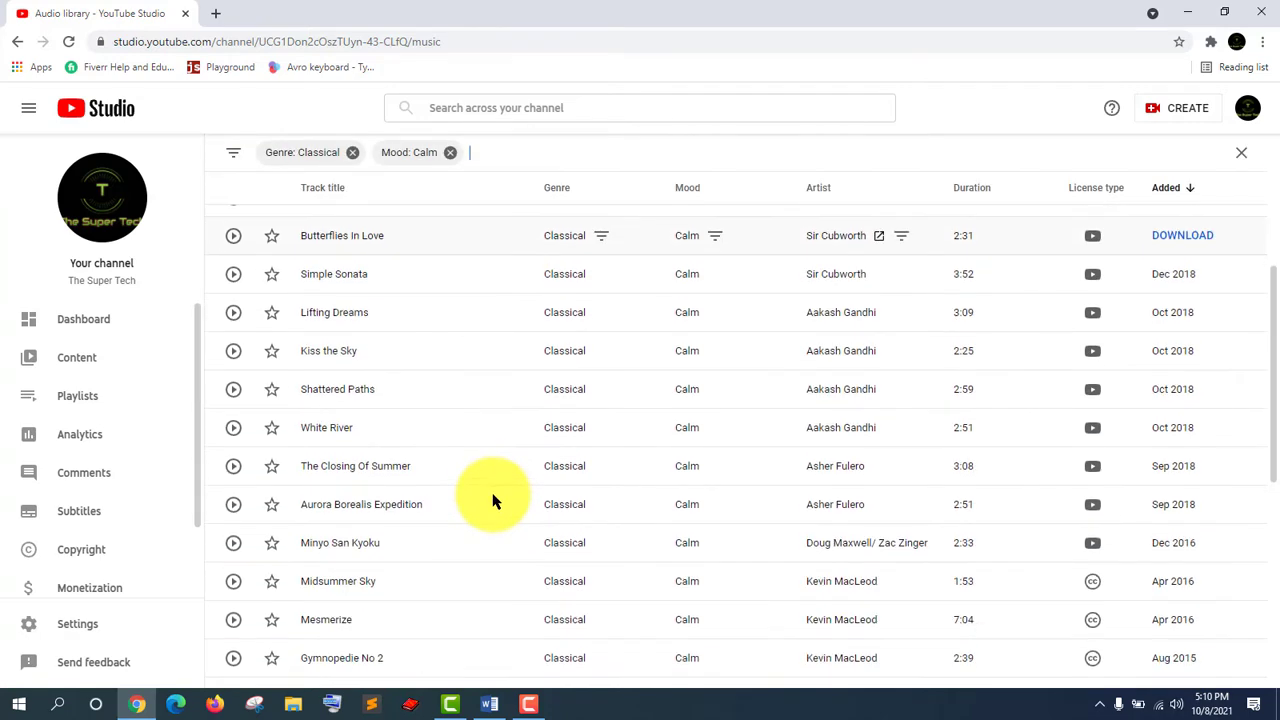
scroll(471, 409, "up", 5)
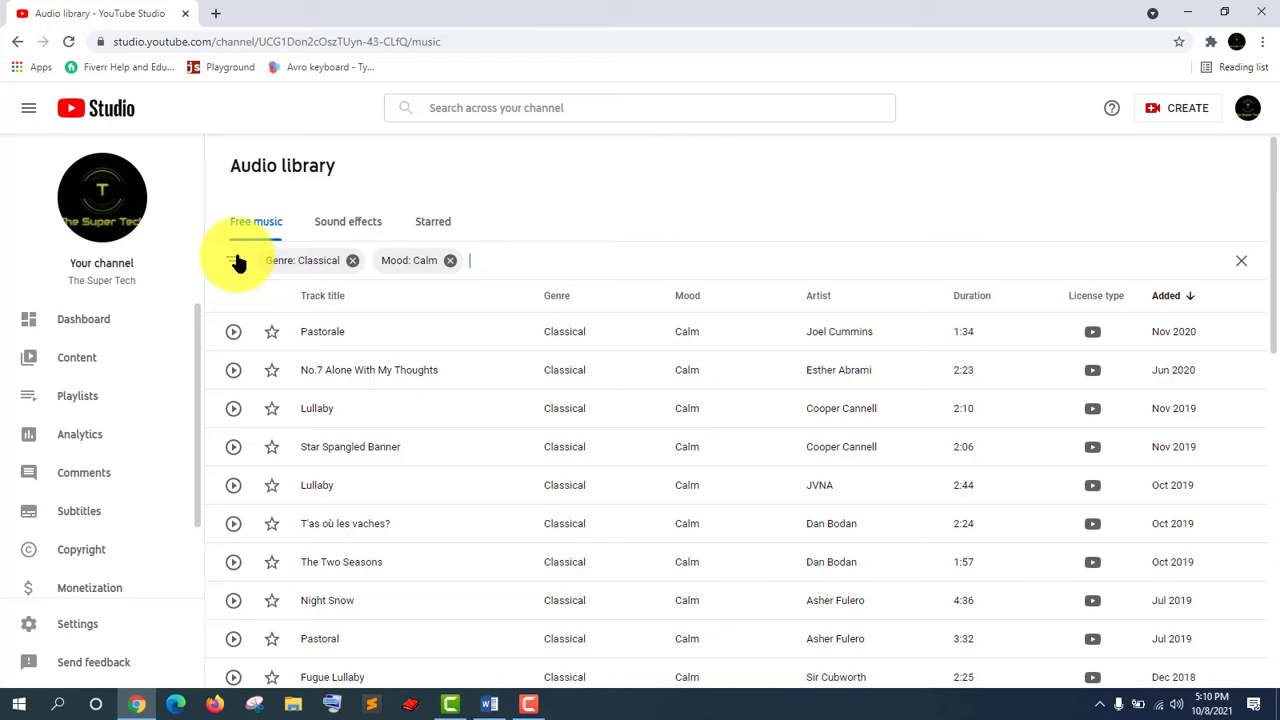
left_click(236, 272)
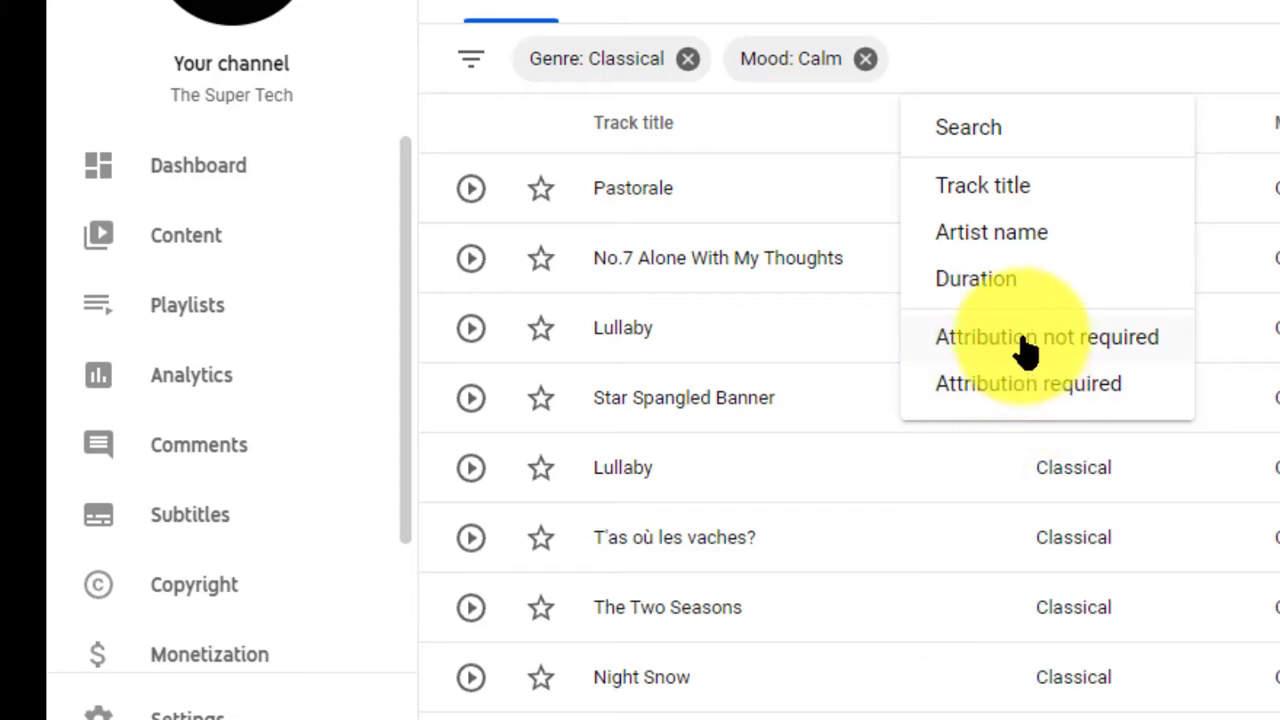
left_click(1025, 340)
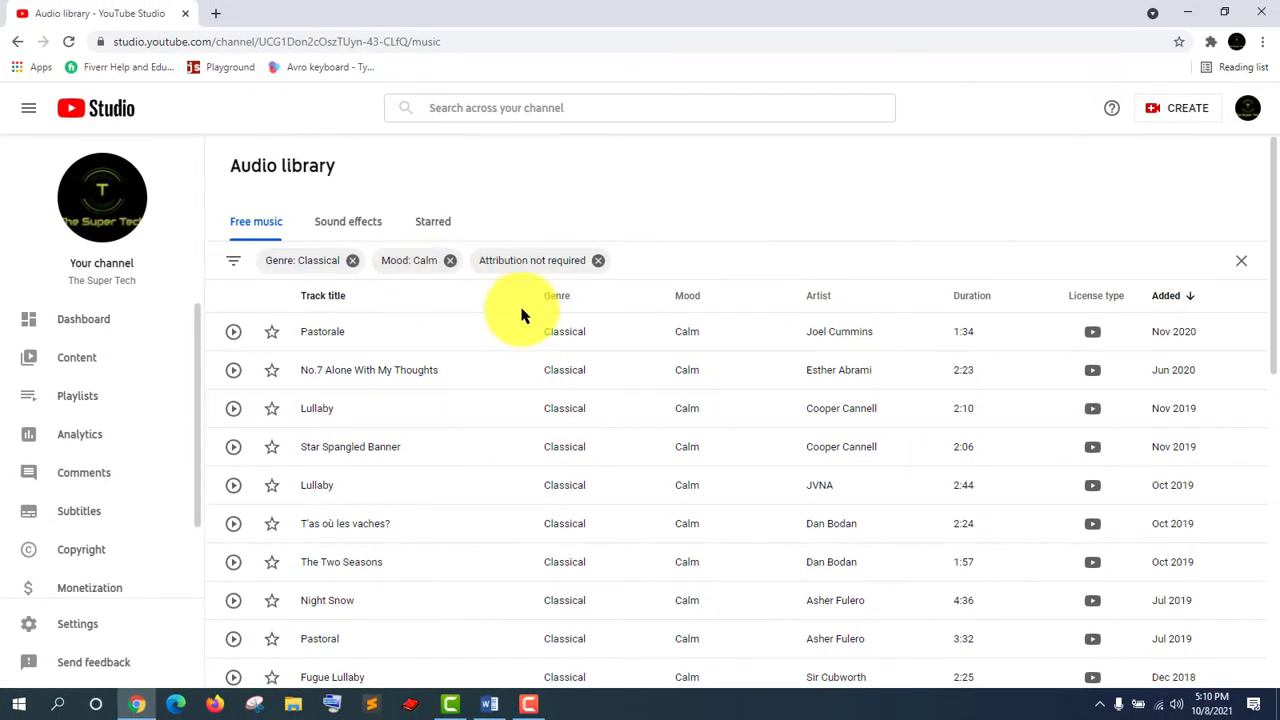
Look through the attribution-free tracks and check the license type of the track Pastorale.
scroll(794, 368, "down", 7)
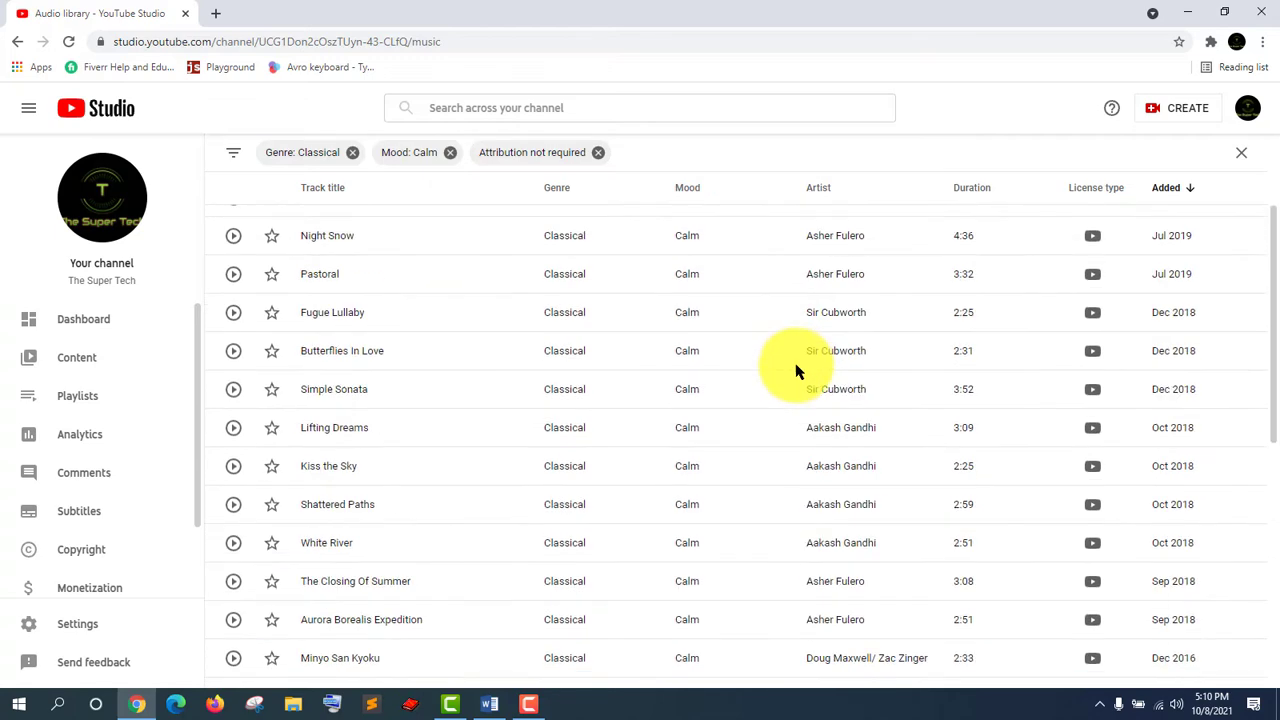
scroll(740, 460, "up", 4)
scroll(708, 492, "up", 4)
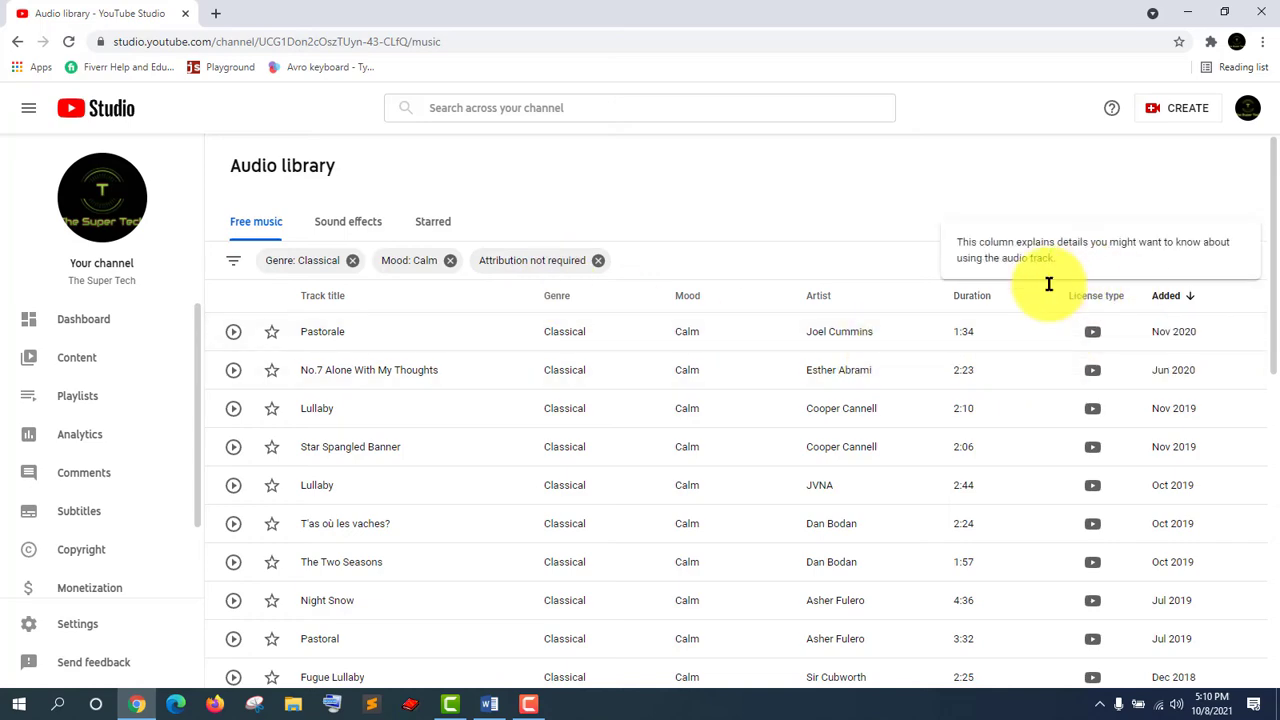
mouse_move(1094, 336)
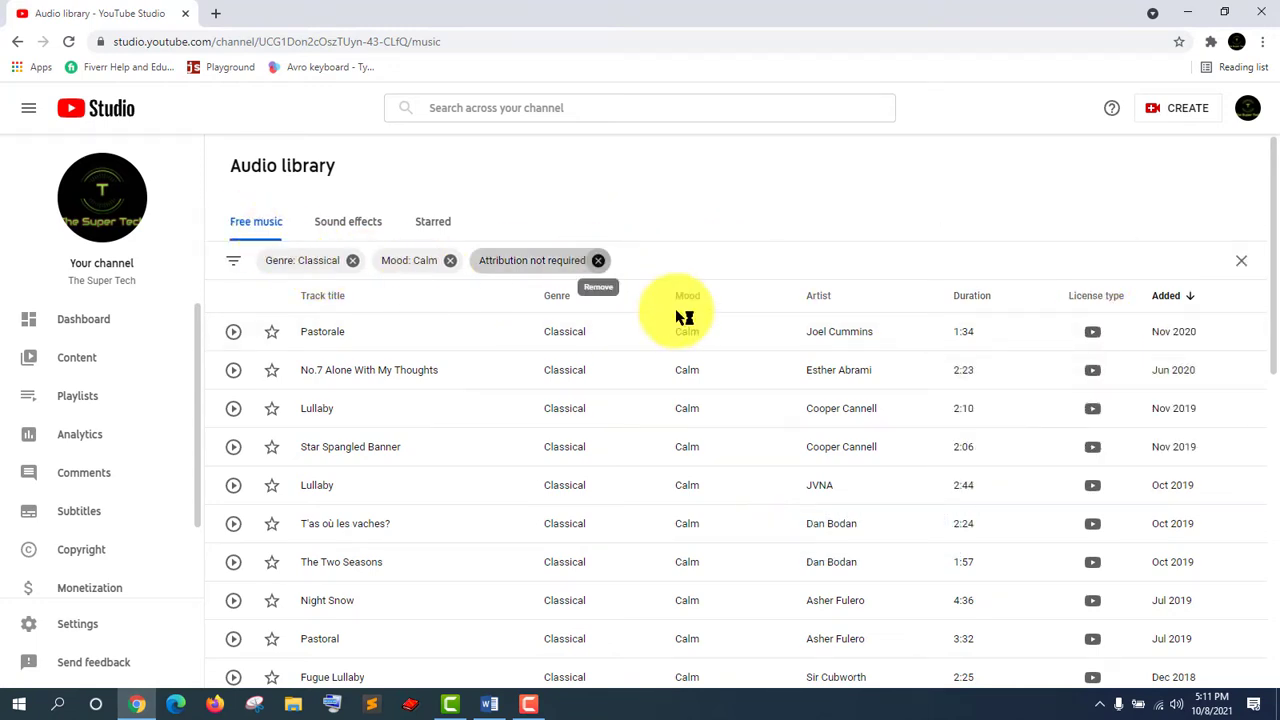
Replace the Attribution not required filter with Attribution required and open the license details of the track Midsummer Sky.
left_click(598, 260)
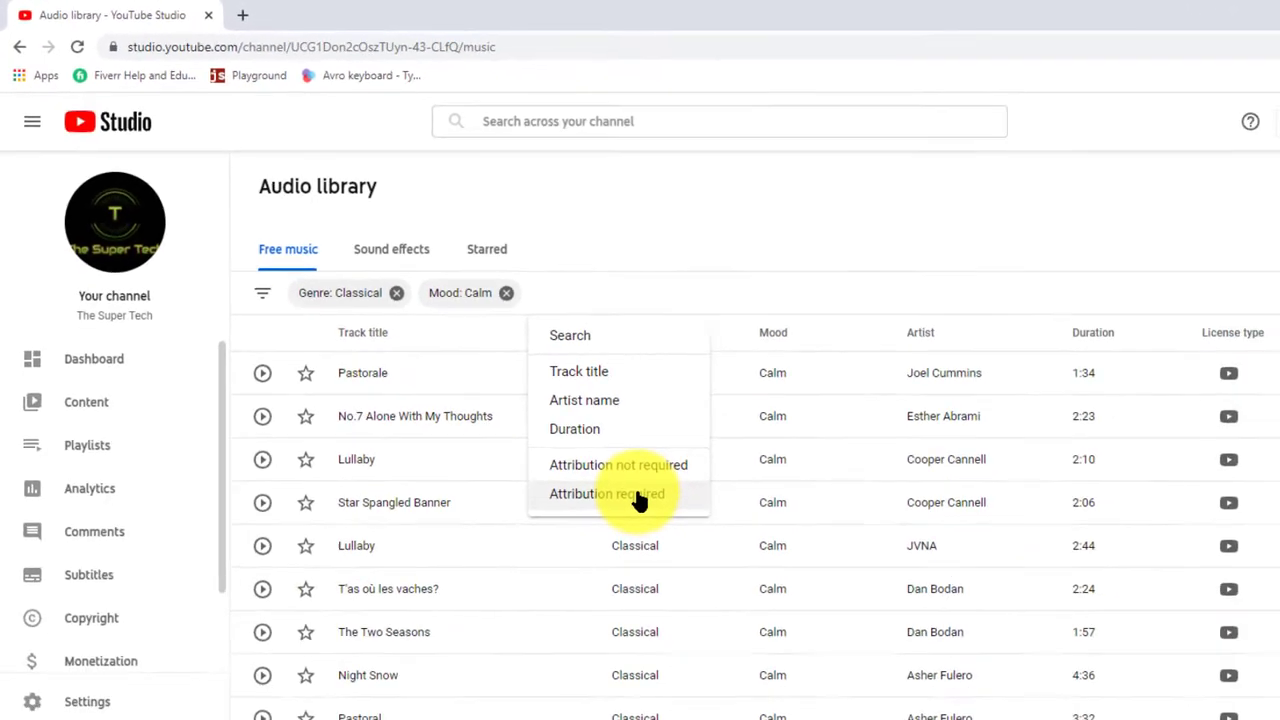
left_click(638, 496)
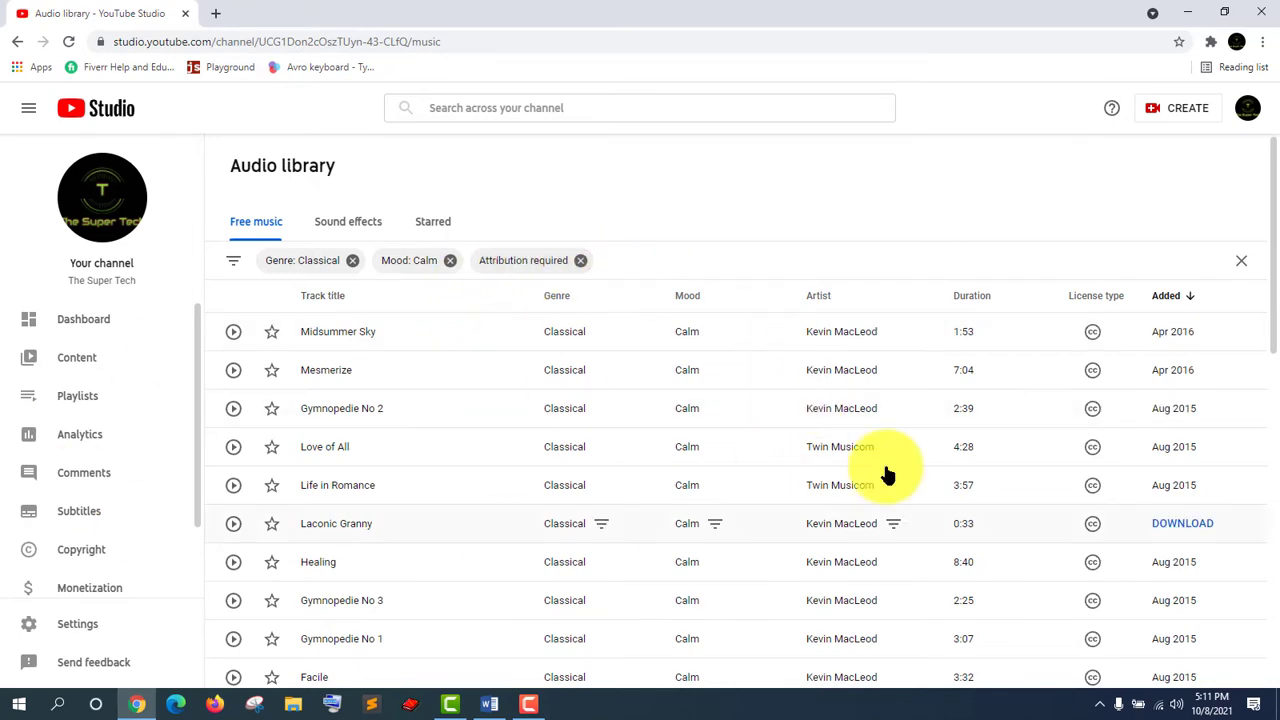
mouse_move(1088, 332)
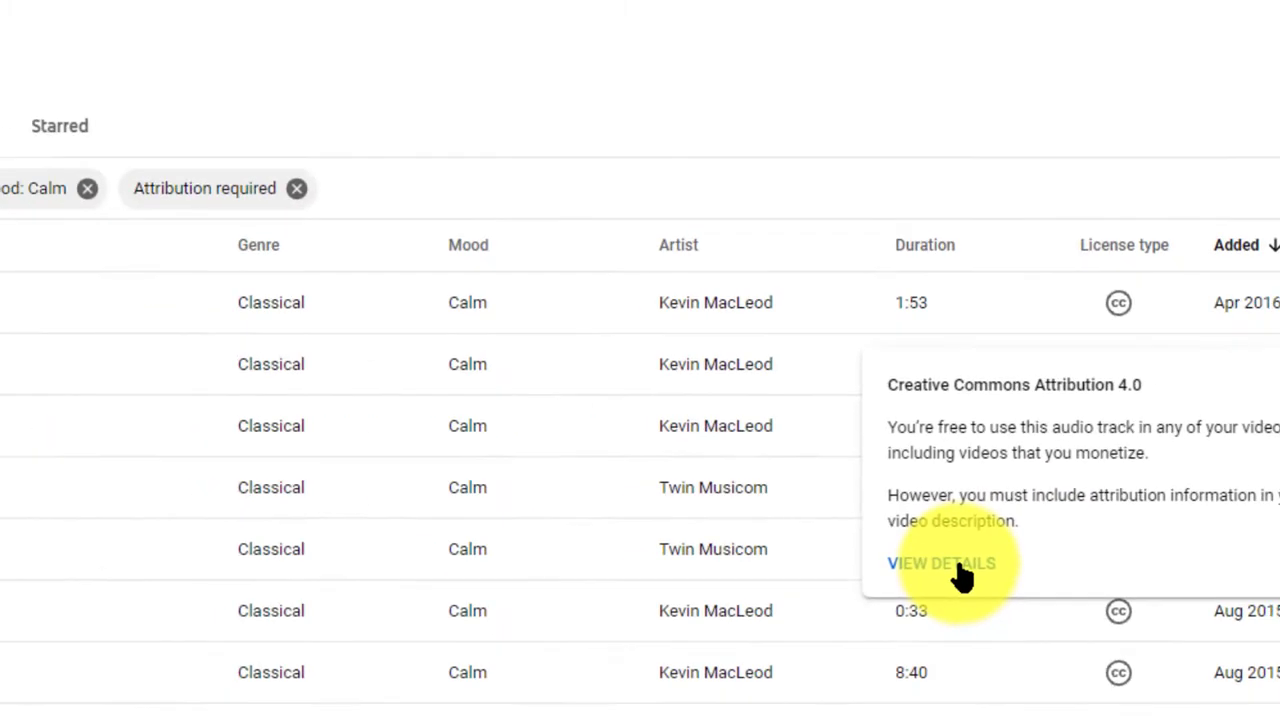
left_click(958, 566)
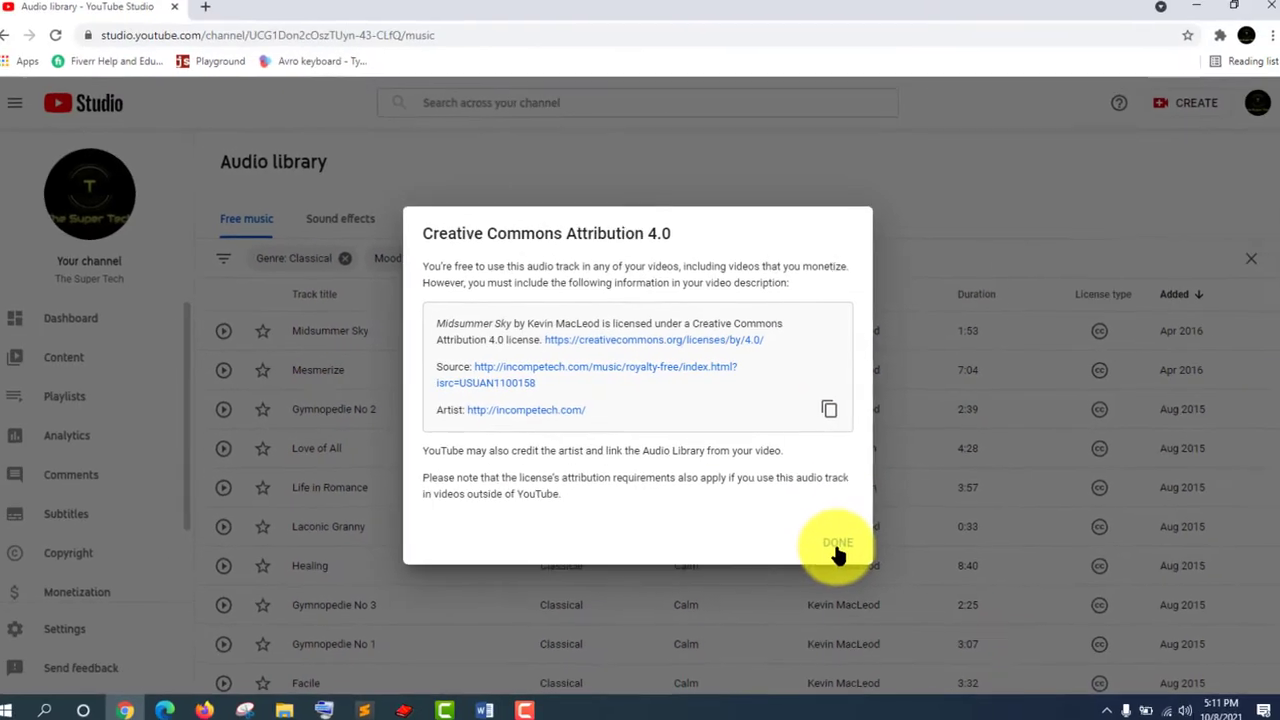
Request the download of the track Midsummer Sky, cancel the file transfer and review its Creative Commons attribution notice.
left_click(835, 537)
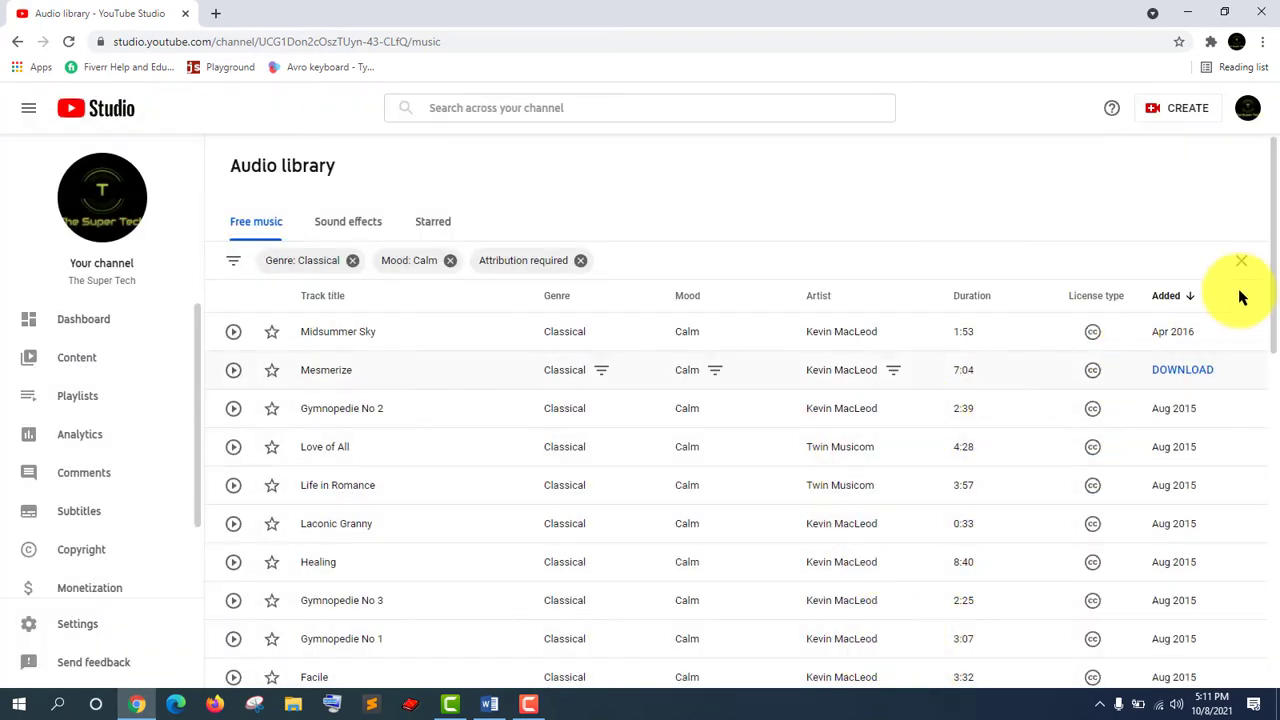
left_click(1190, 339)
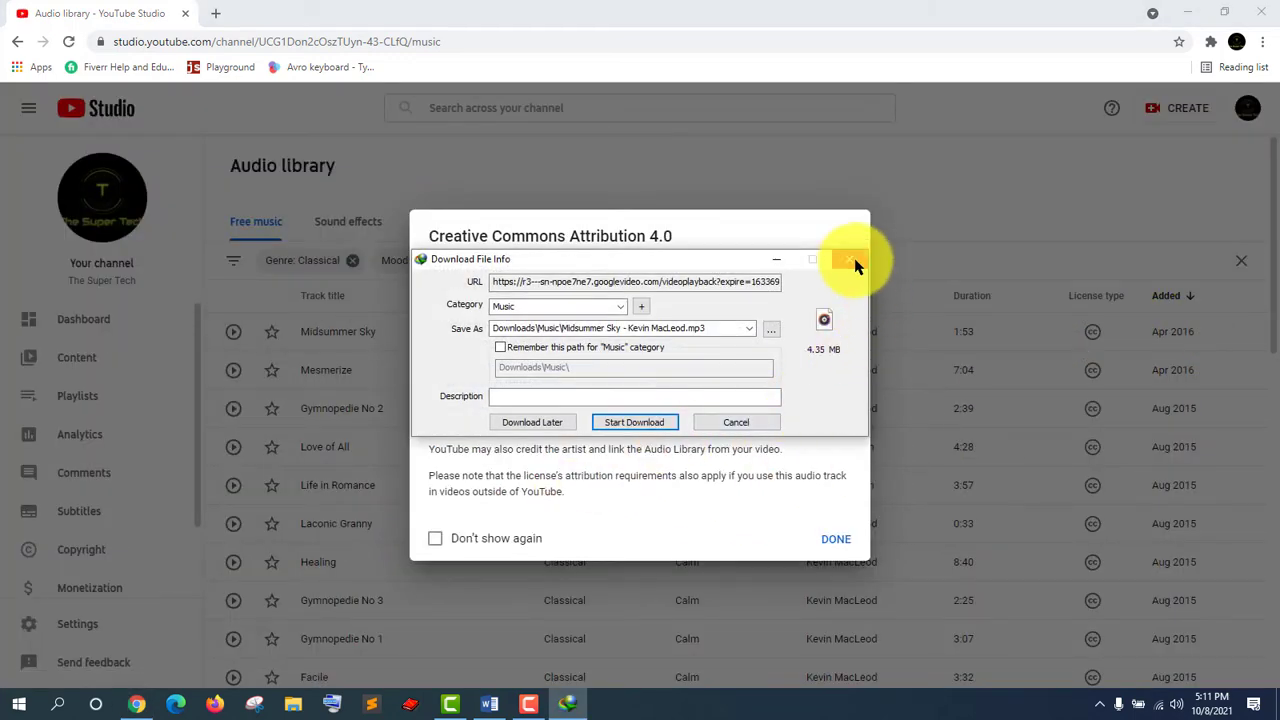
left_click(850, 261)
left_click(799, 242)
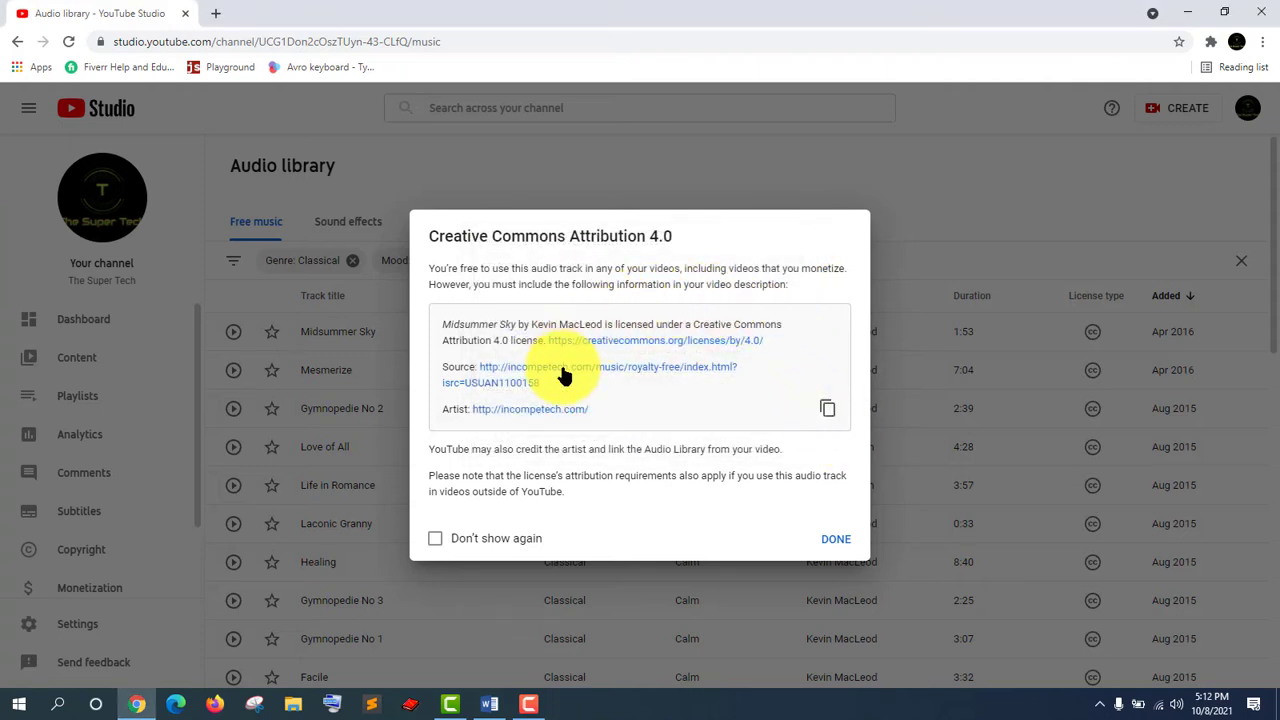
left_click(835, 538)
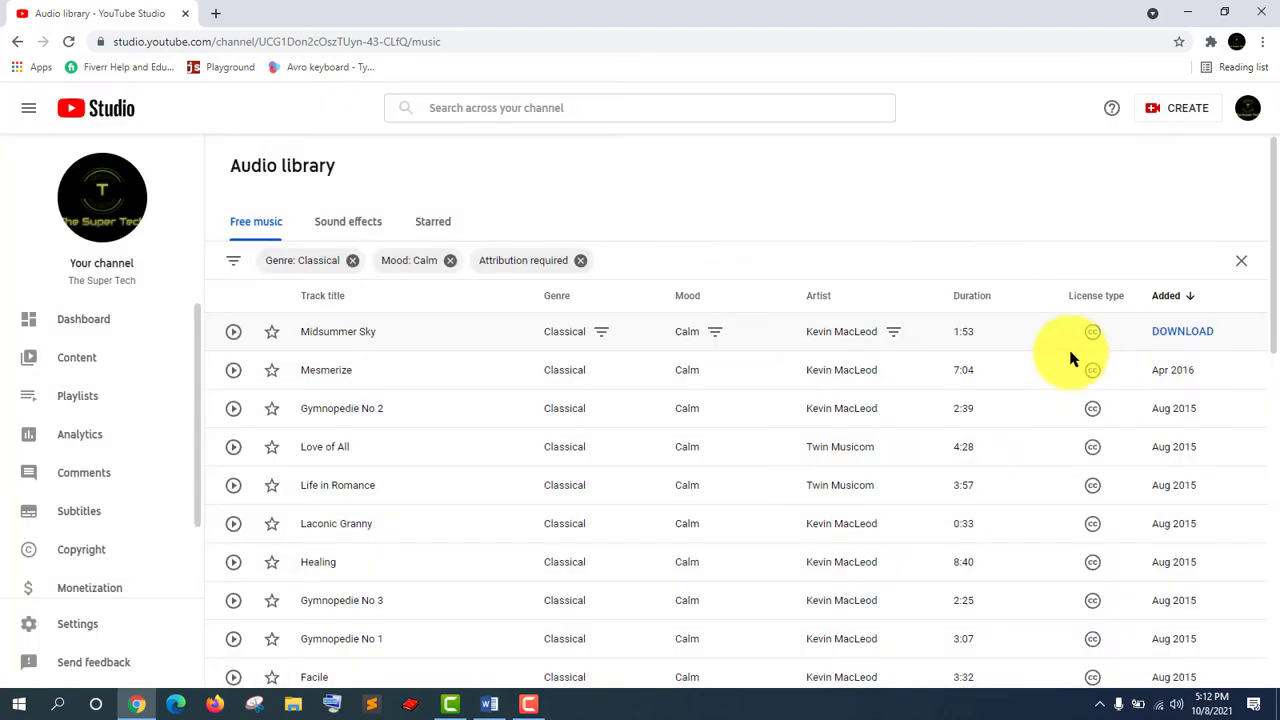
Look through the calm Classical tracks that require attribution and their license types.
scroll(1186, 323, "down", 8)
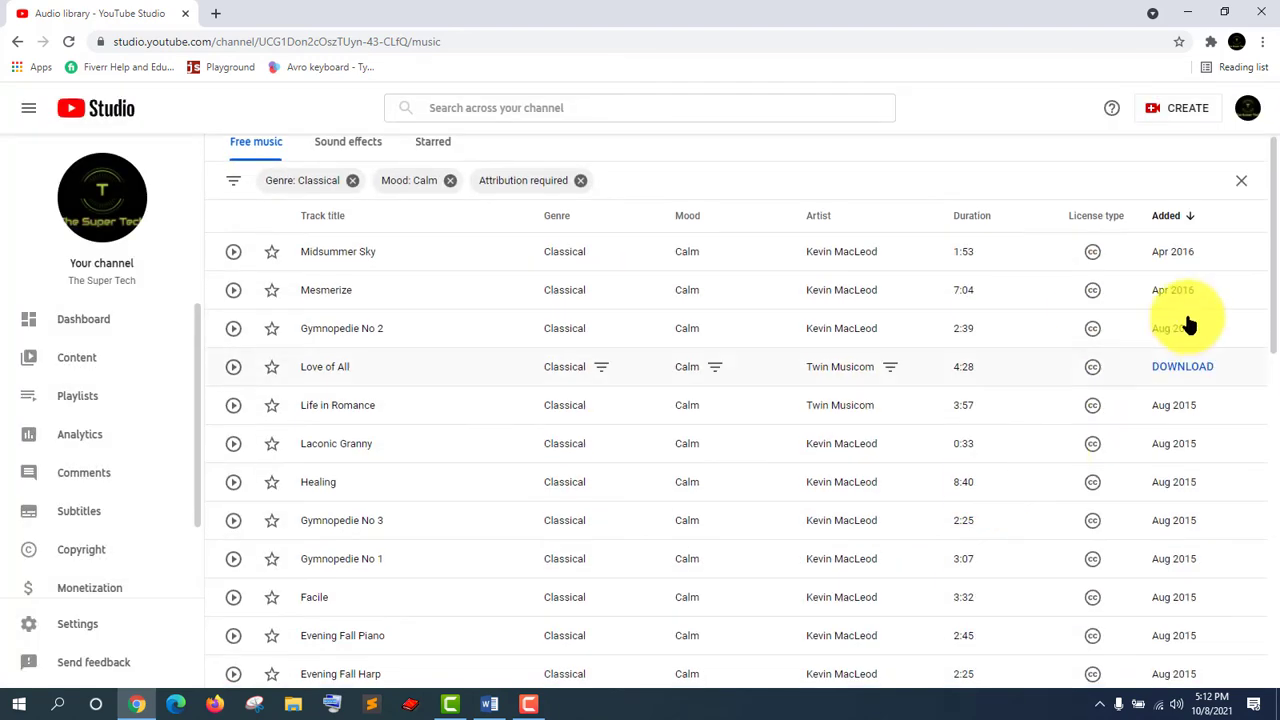
scroll(437, 584, "up", 10)
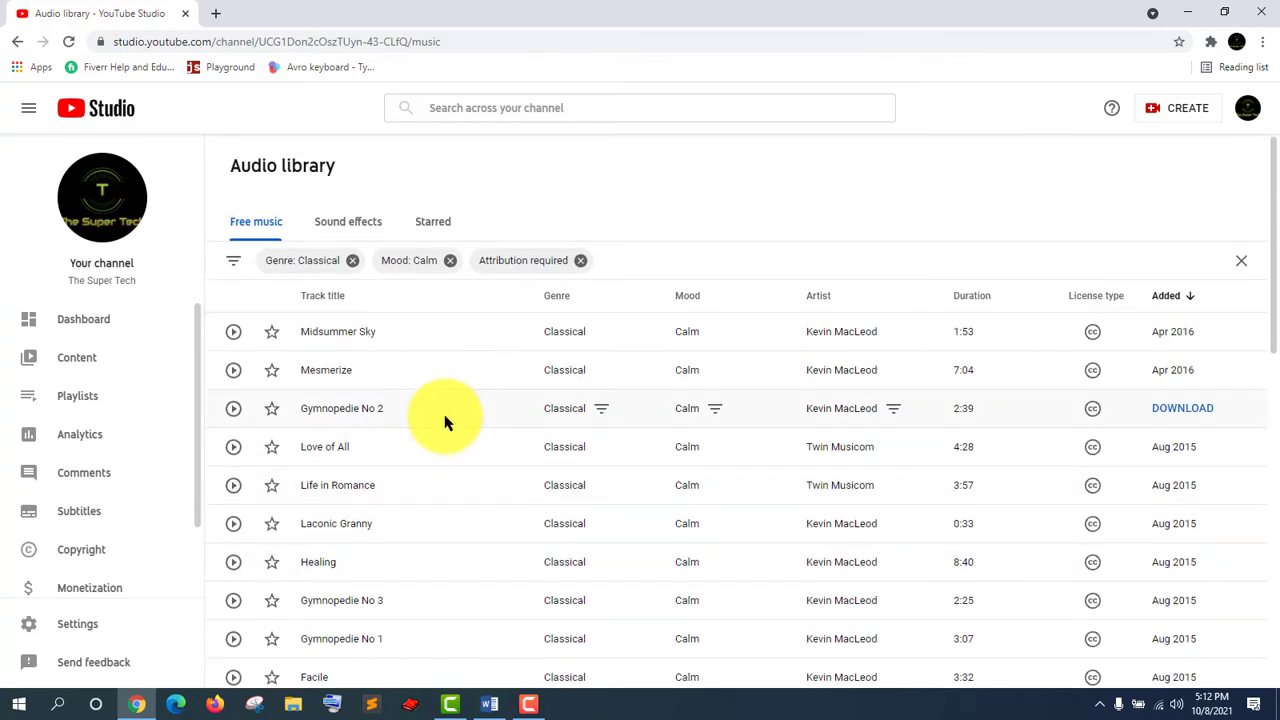
scroll(757, 409, "down", 3)
scroll(500, 405, "up", 2)
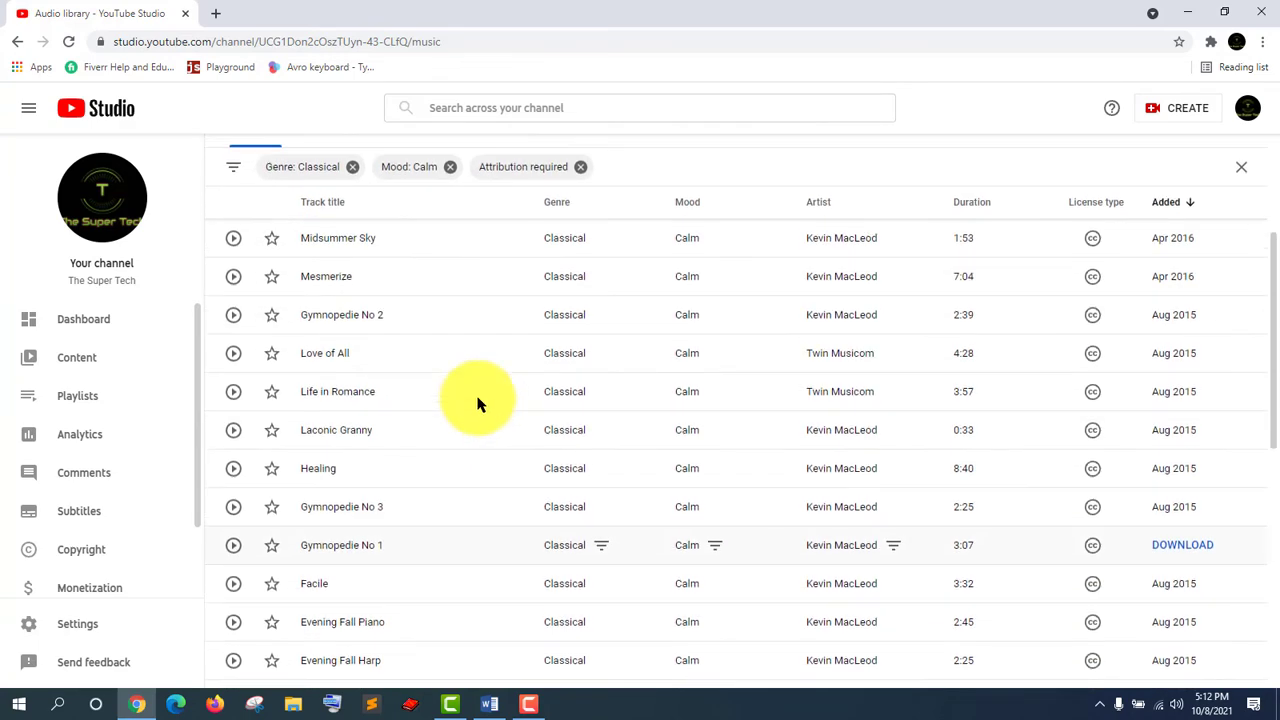
scroll(478, 403, "up", 1)
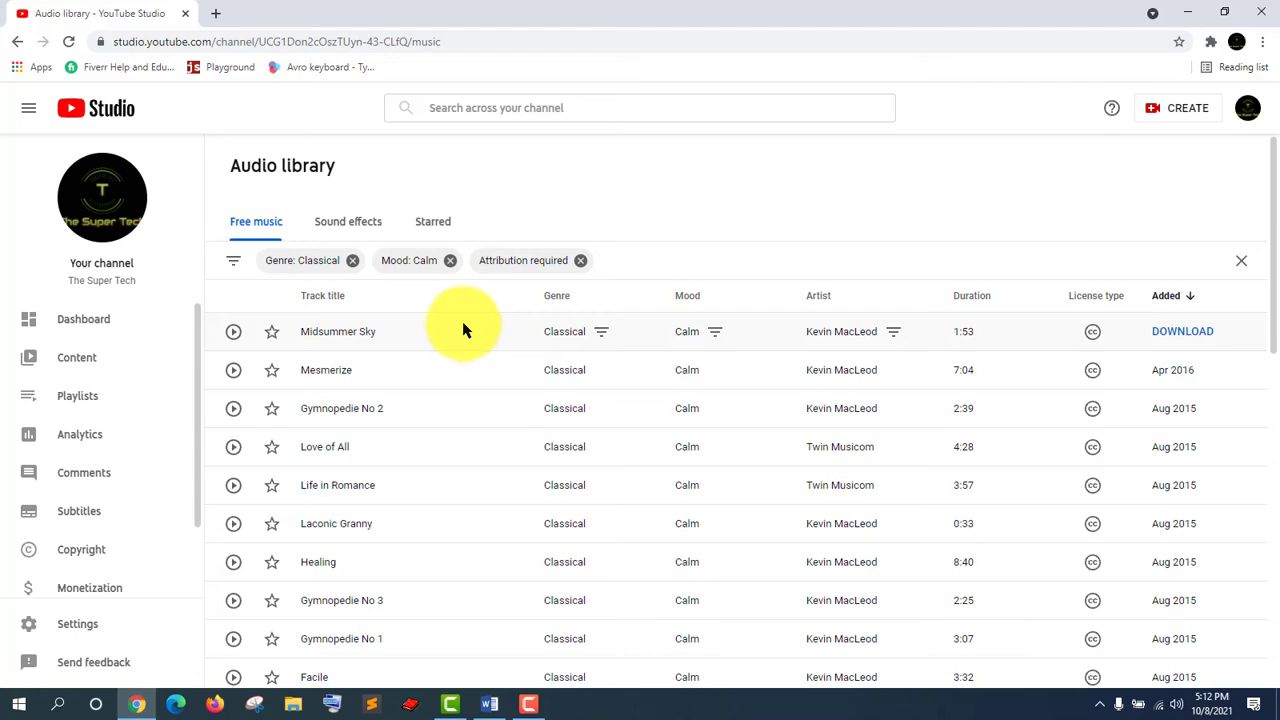
scroll(966, 503, "down", 5)
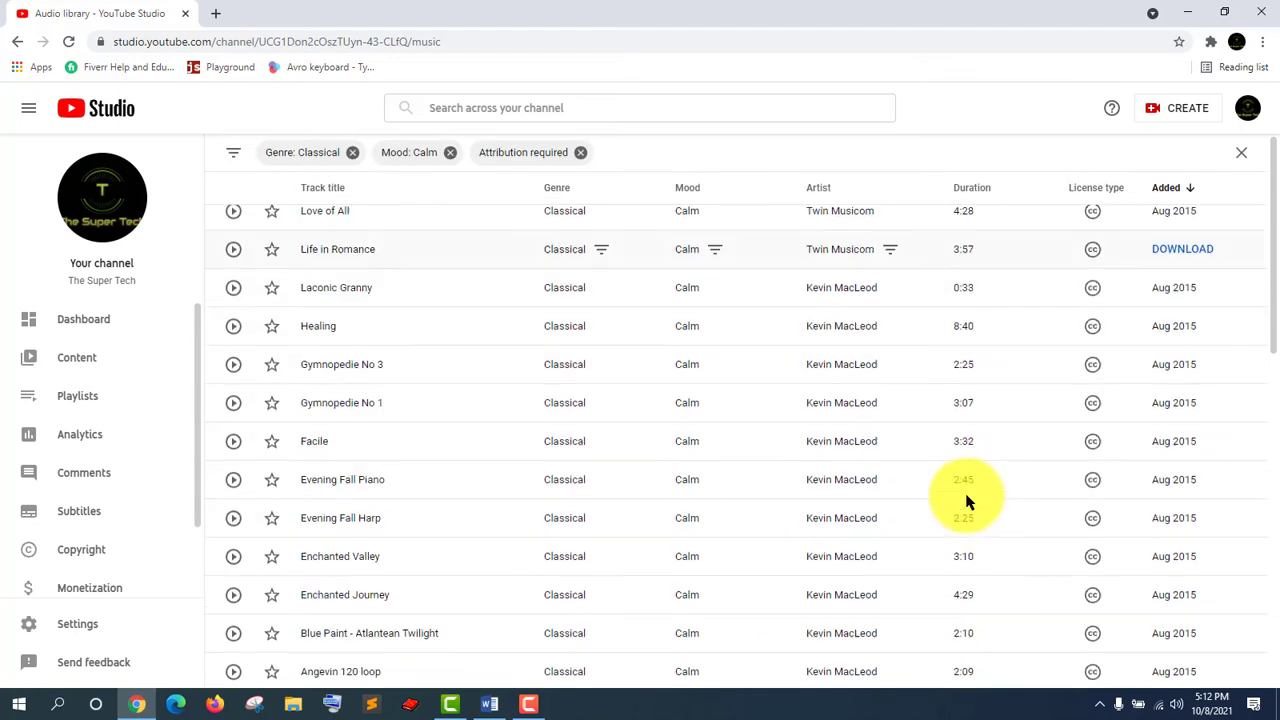
scroll(960, 500, "up", 5)
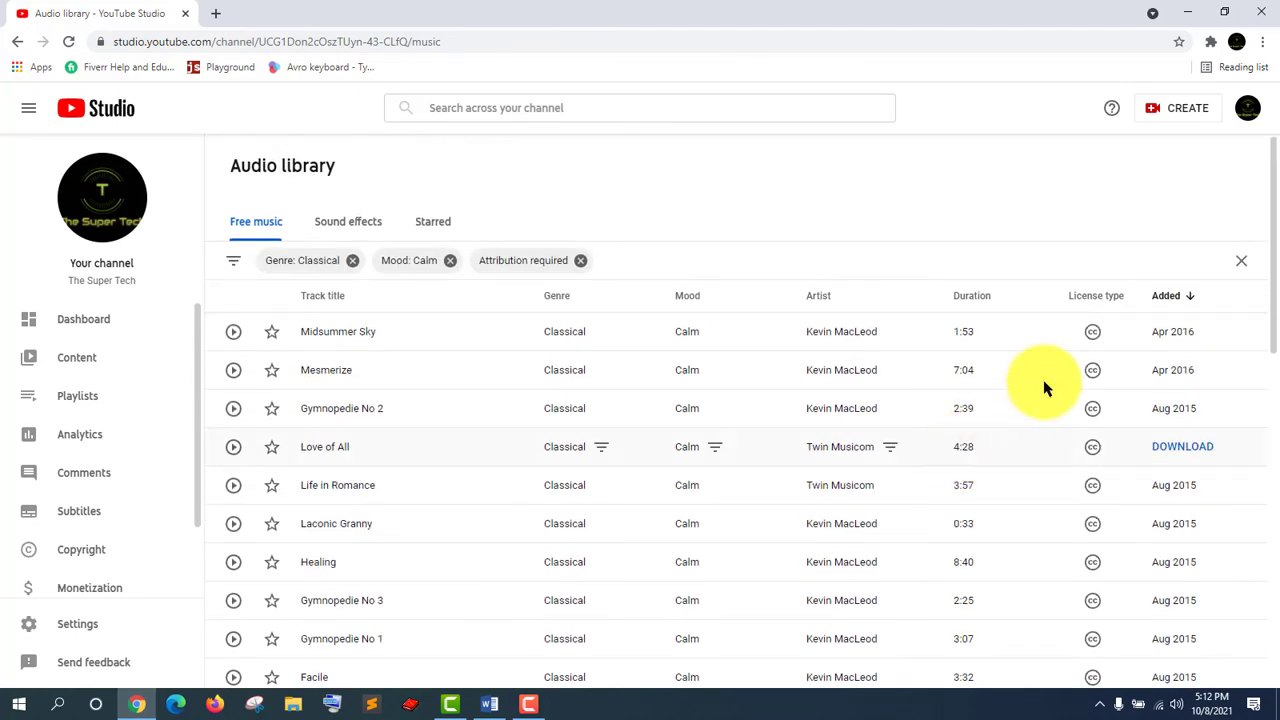
left_click(640, 262)
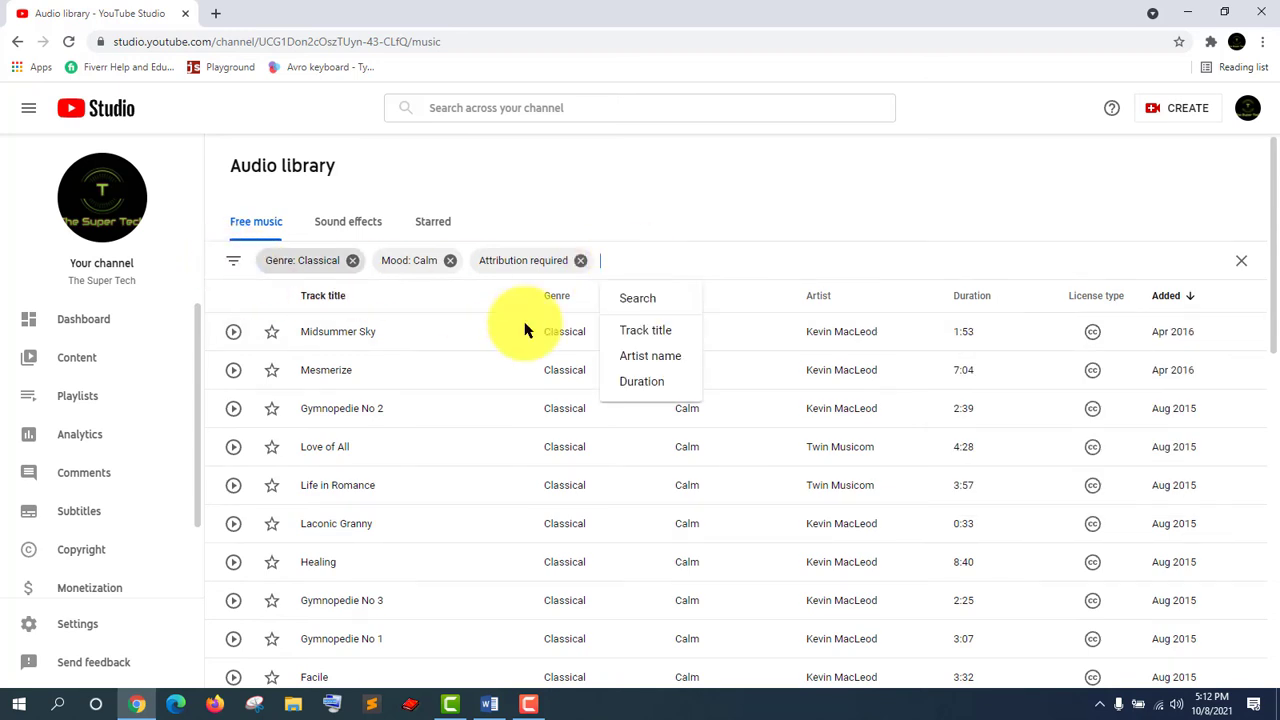
left_click(650, 383)
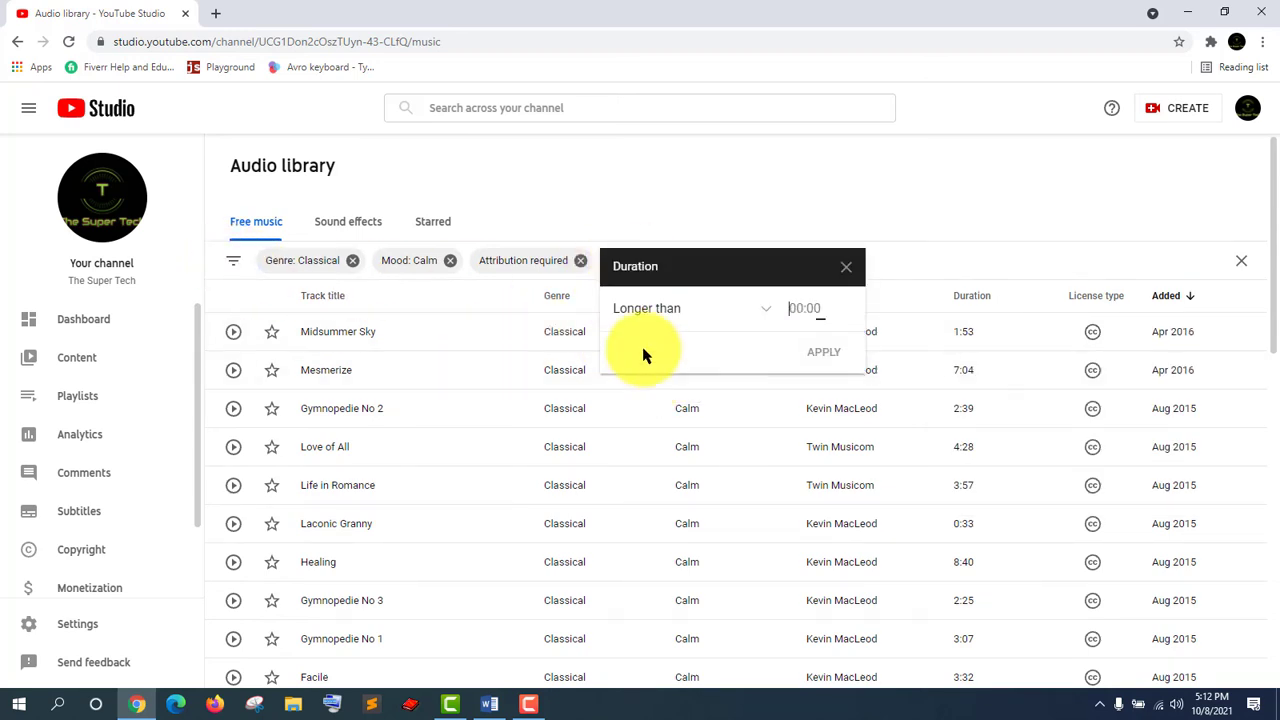
left_click(843, 272)
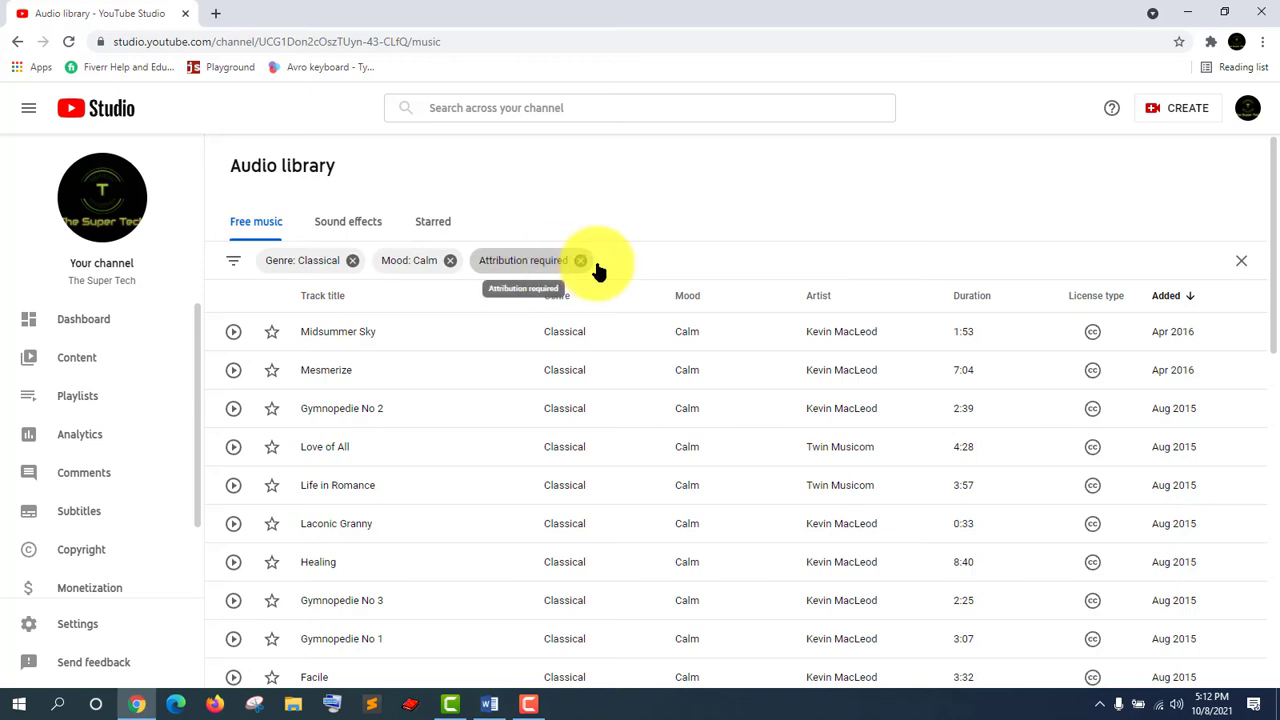
Remove the attribution, Calm mood and Classical genre filters and filter the free music by the Cinematic genre.
left_click(449, 262)
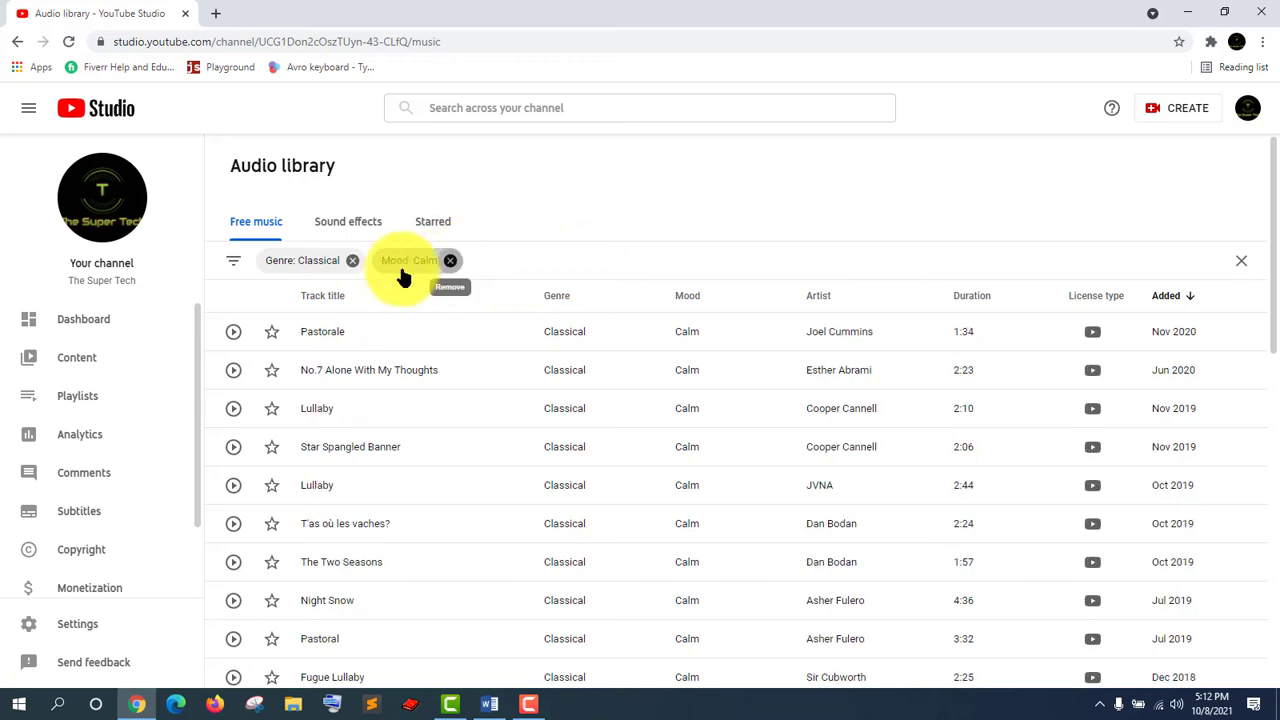
left_click(353, 262)
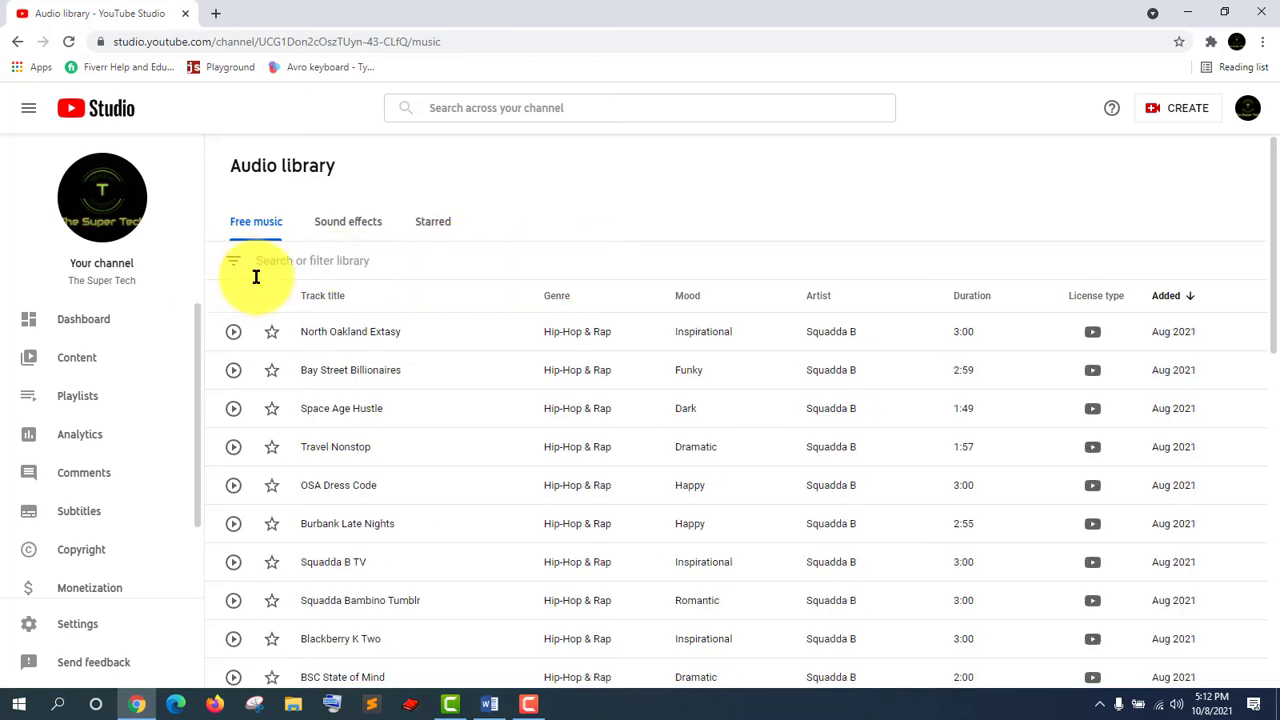
left_click(221, 265)
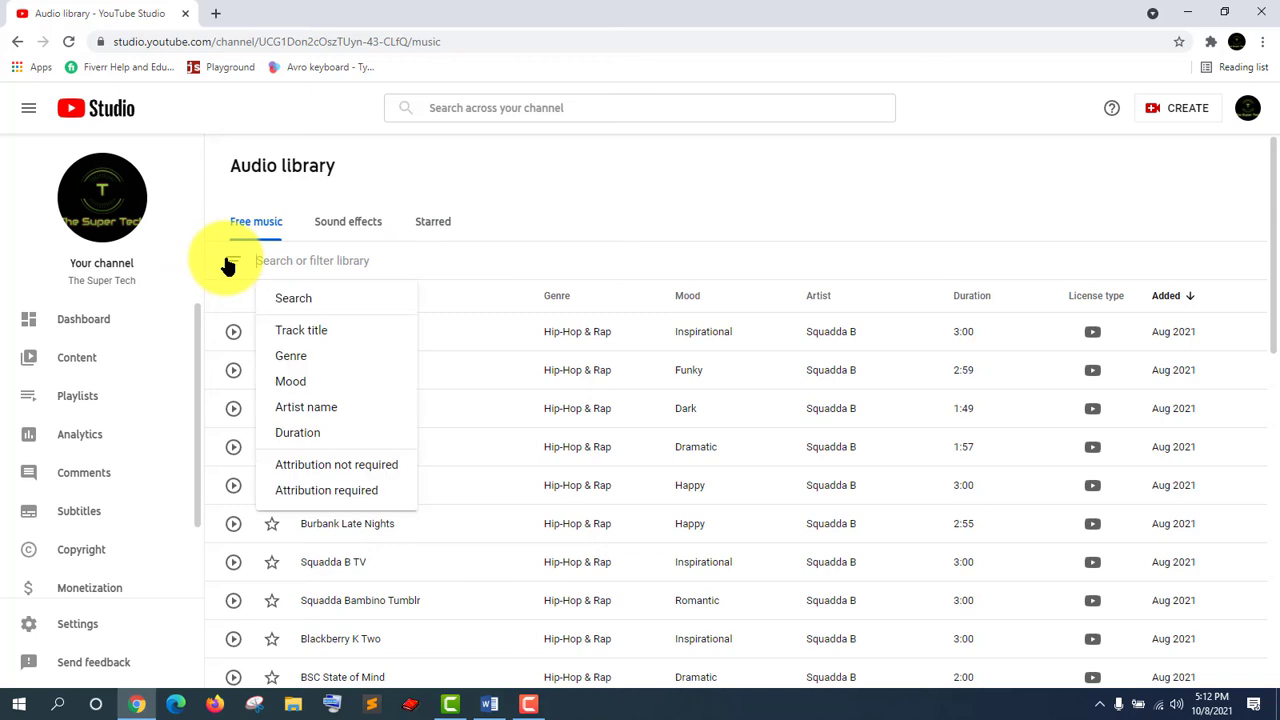
left_click(313, 362)
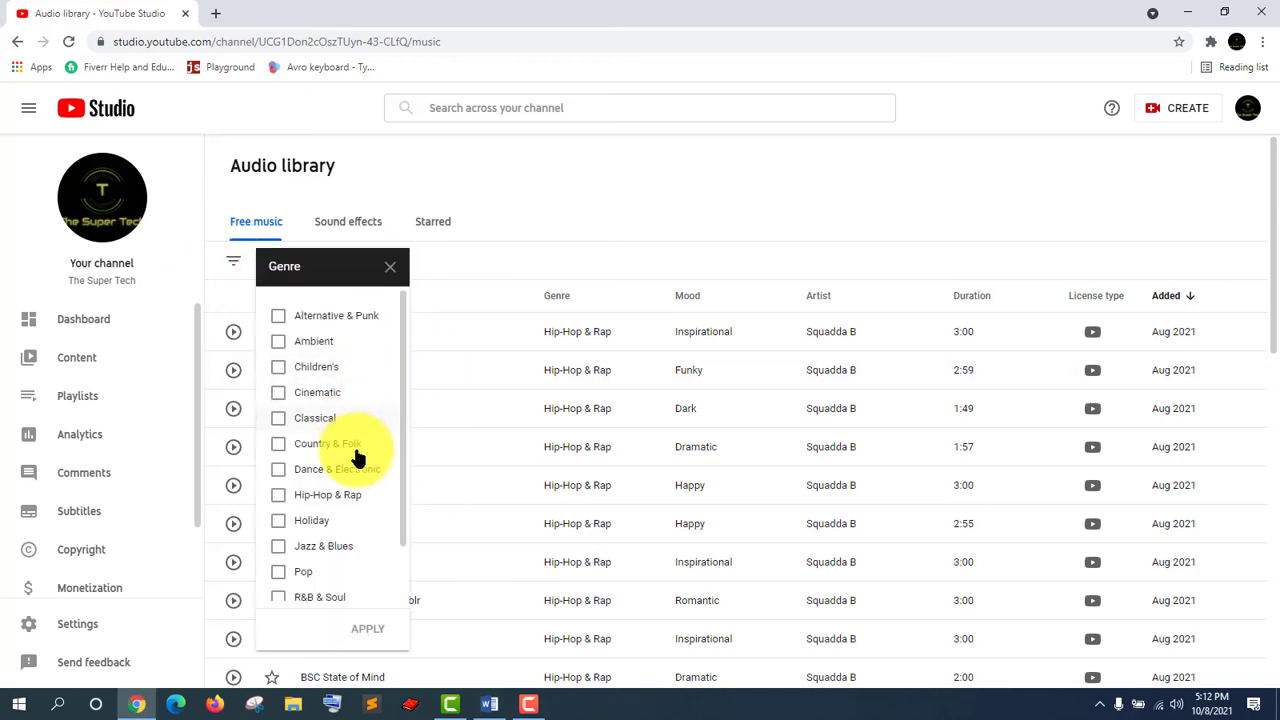
left_click(317, 392)
left_click(366, 630)
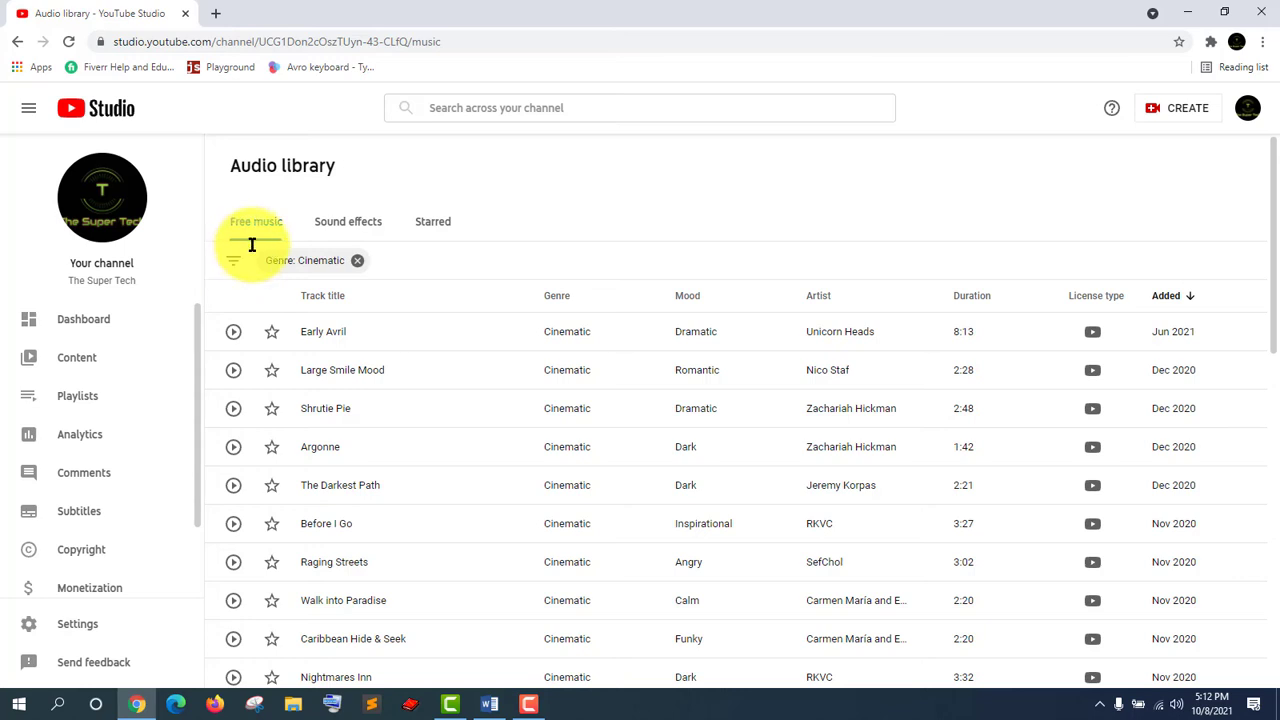
Add a Romantic mood filter to the Cinematic tracks and look through the matching tracks.
left_click(238, 265)
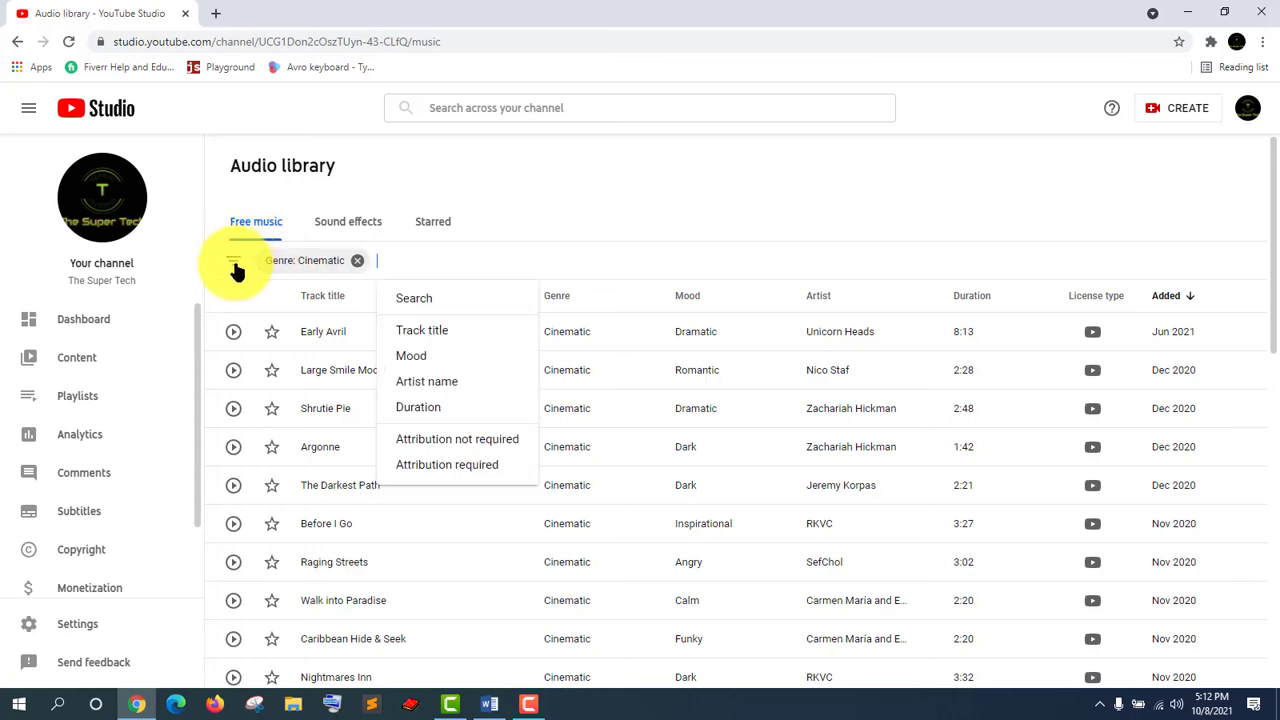
left_click(421, 358)
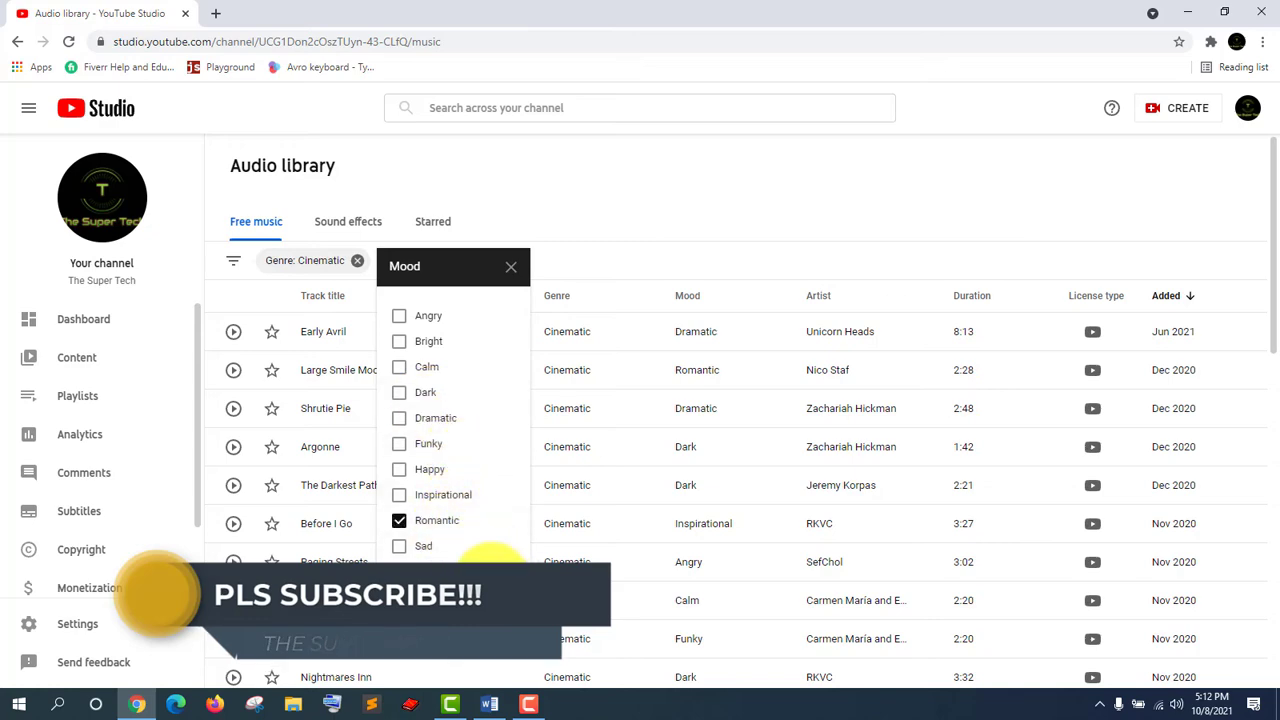
left_click(490, 580)
scroll(500, 430, "down", 5)
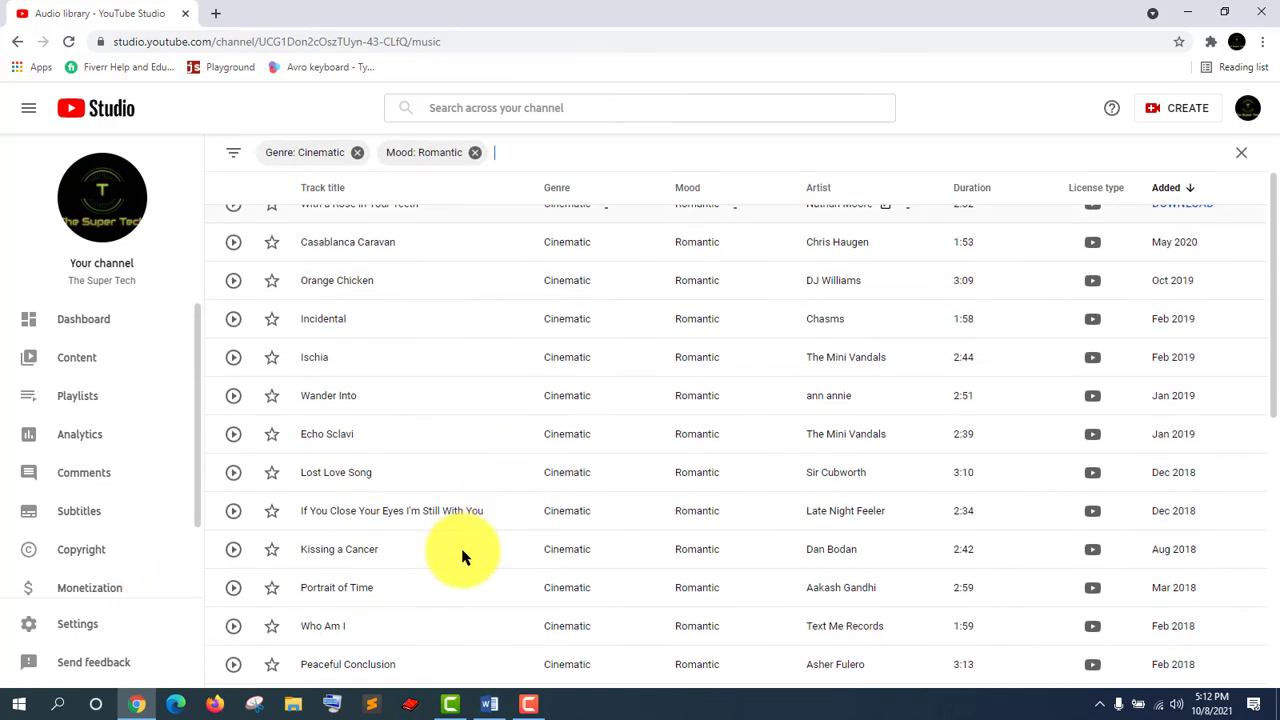
scroll(474, 514, "up", 1)
scroll(474, 514, "down", 5)
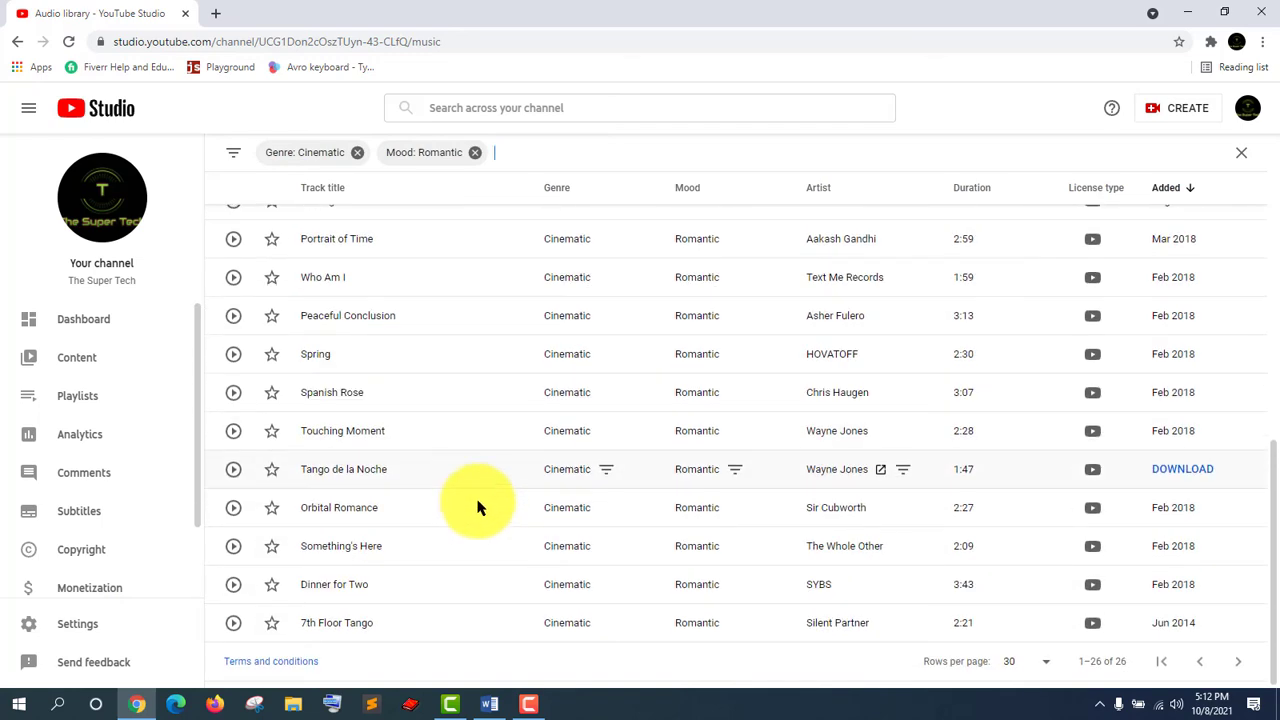
scroll(478, 507, "up", 10)
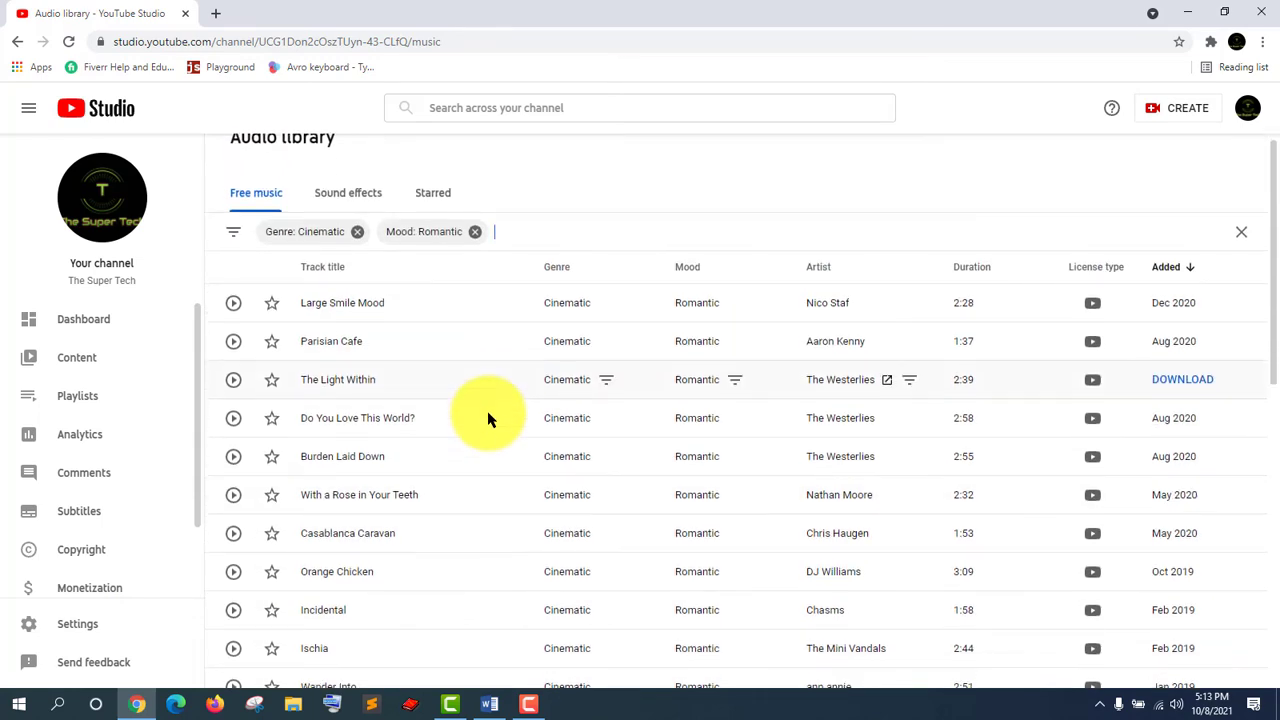
scroll(487, 414, "down", 6)
scroll(487, 406, "up", 4)
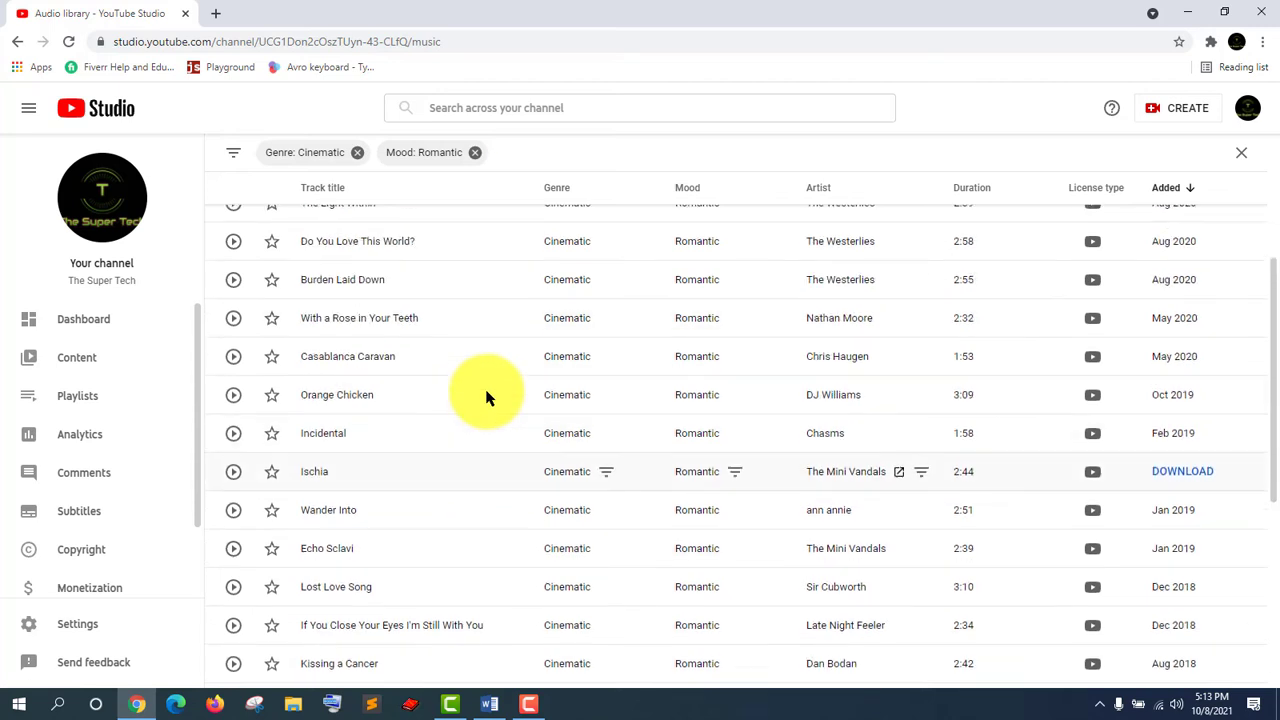
scroll(487, 397, "up", 4)
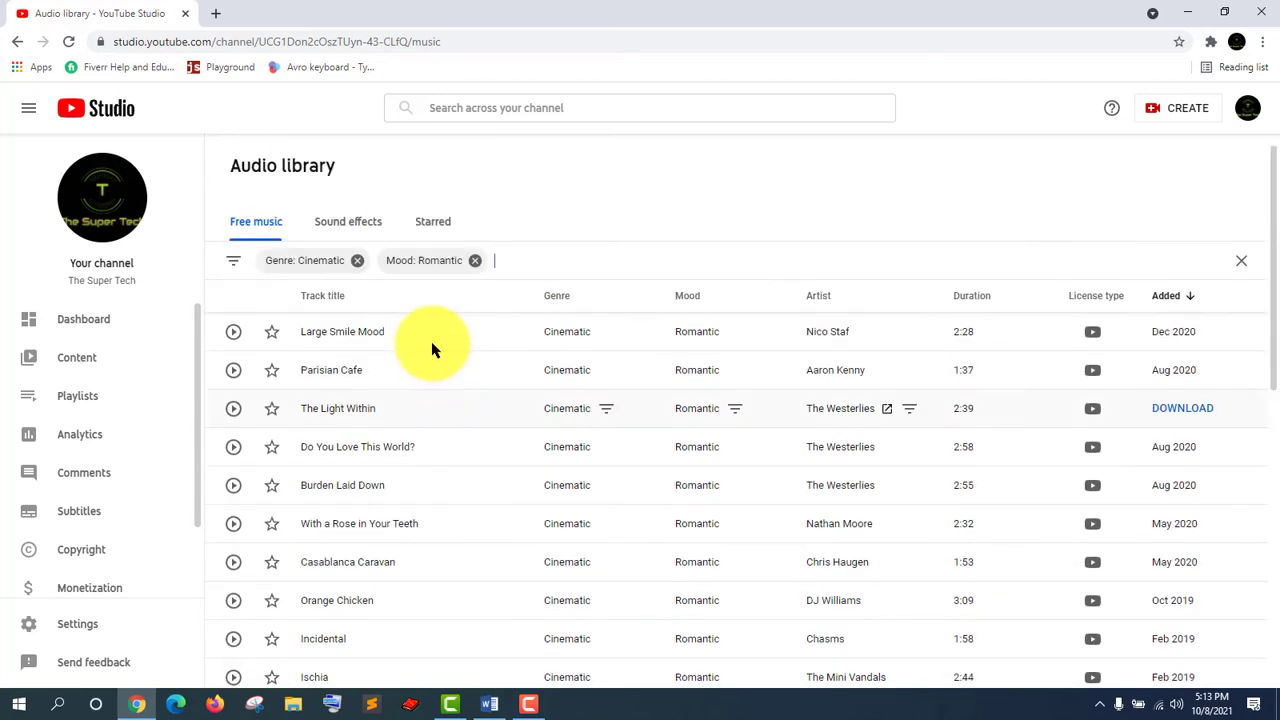
Limit the romantic Cinematic tracks to those with attribution not required and look through the remaining list.
left_click(233, 263)
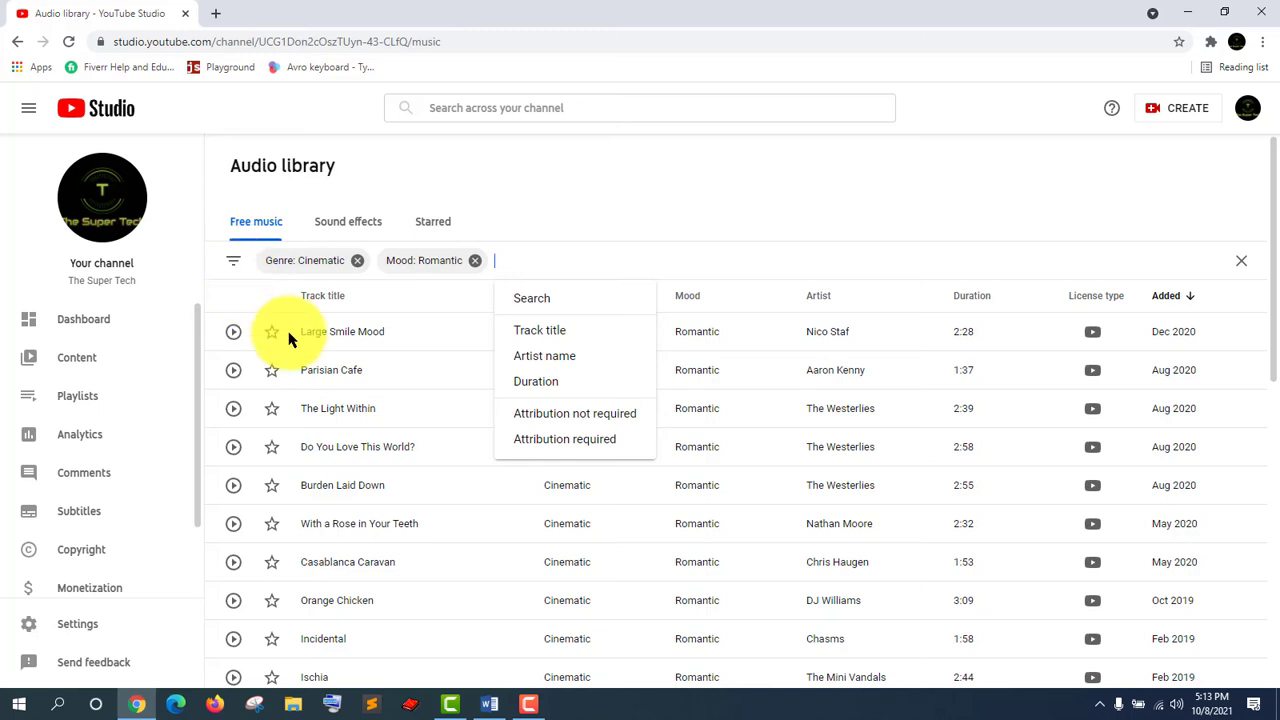
left_click(587, 415)
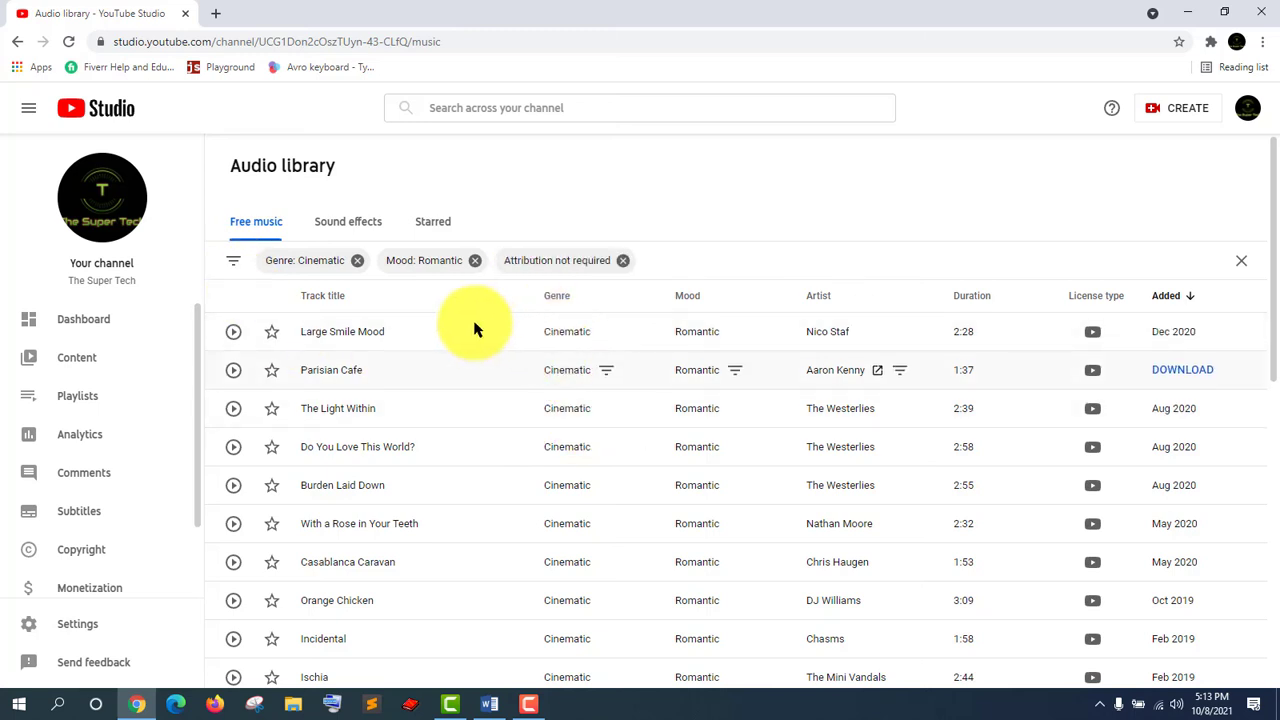
scroll(889, 449, "down", 7)
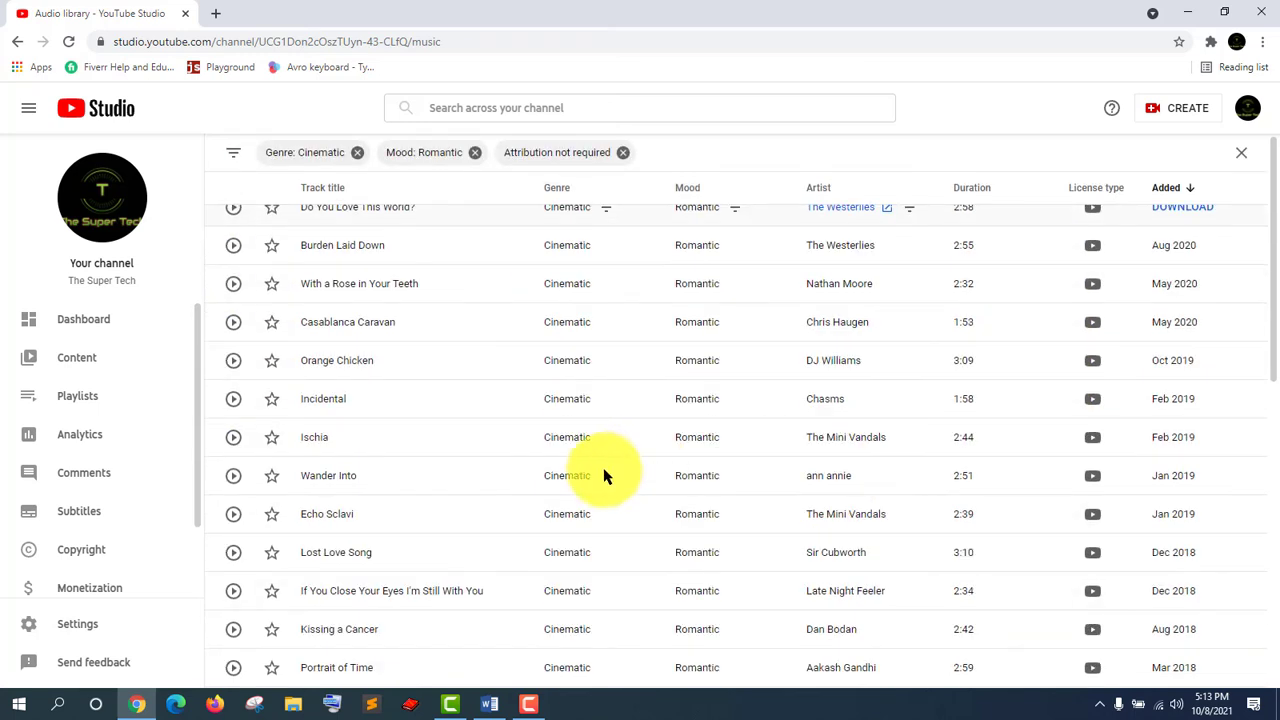
scroll(1071, 429, "up", 5)
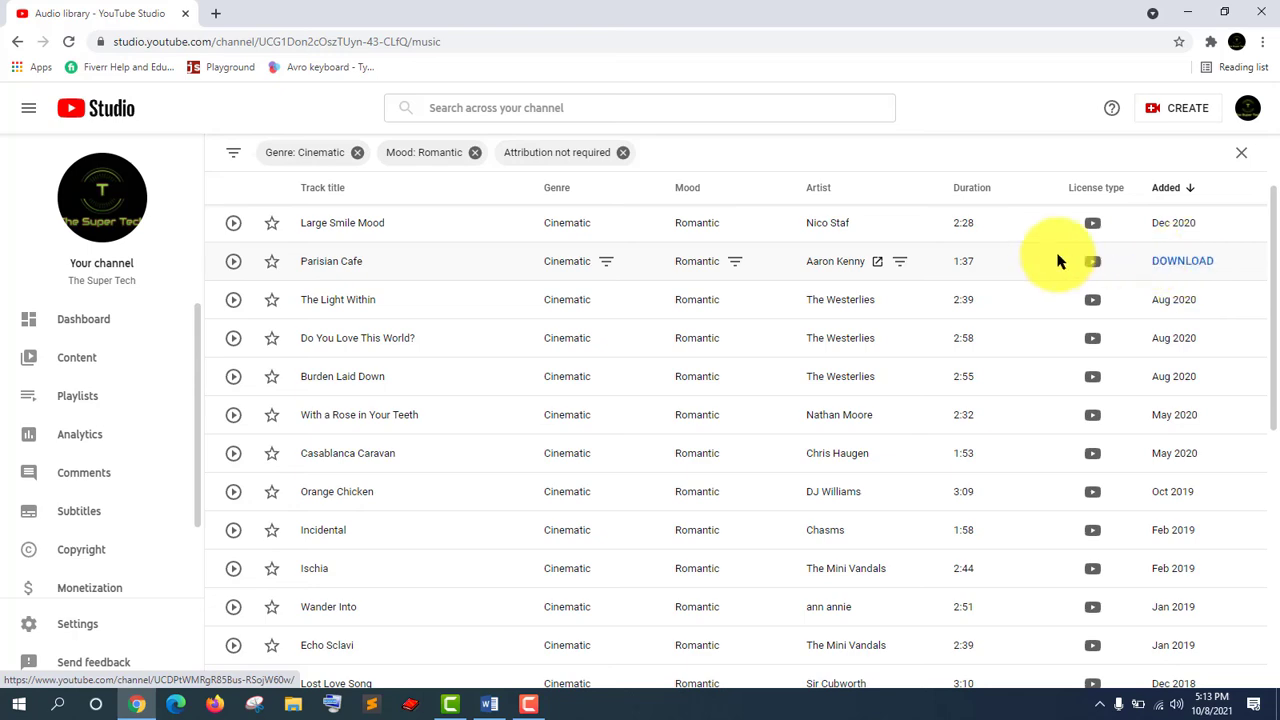
scroll(857, 380, "up", 2)
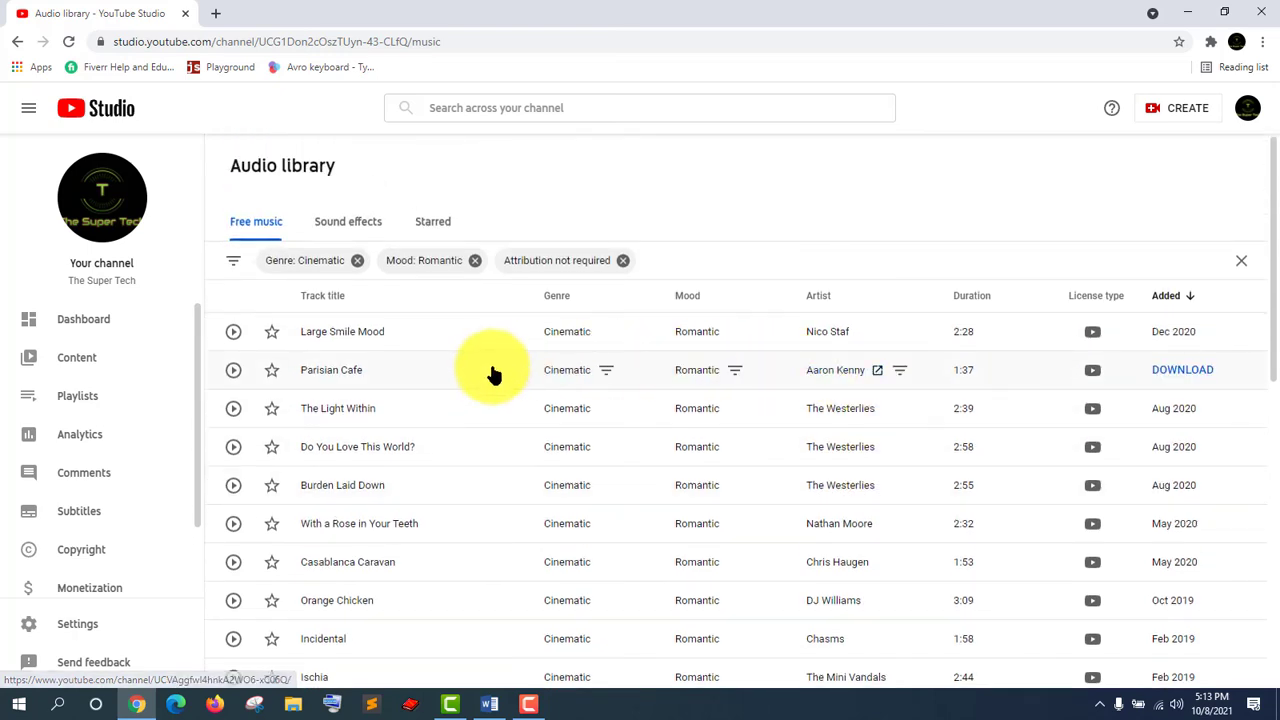
scroll(432, 354, "down", 5)
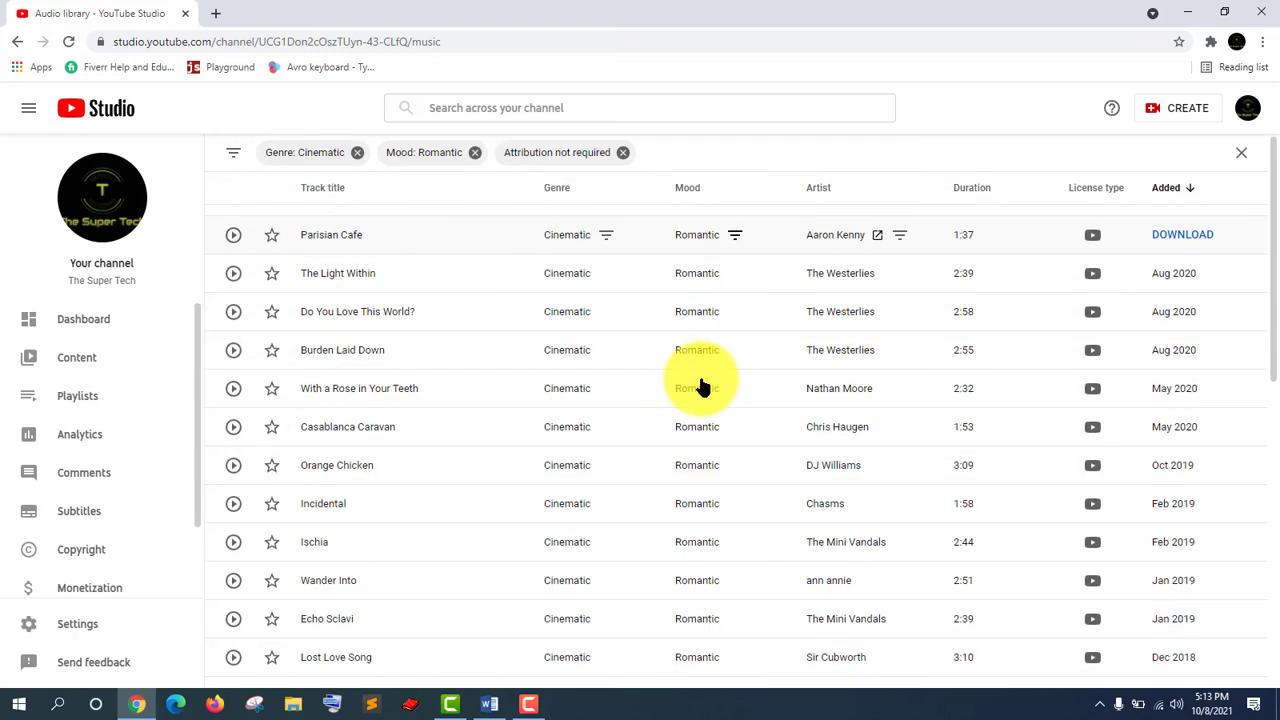
scroll(443, 403, "up", 3)
scroll(415, 395, "up", 3)
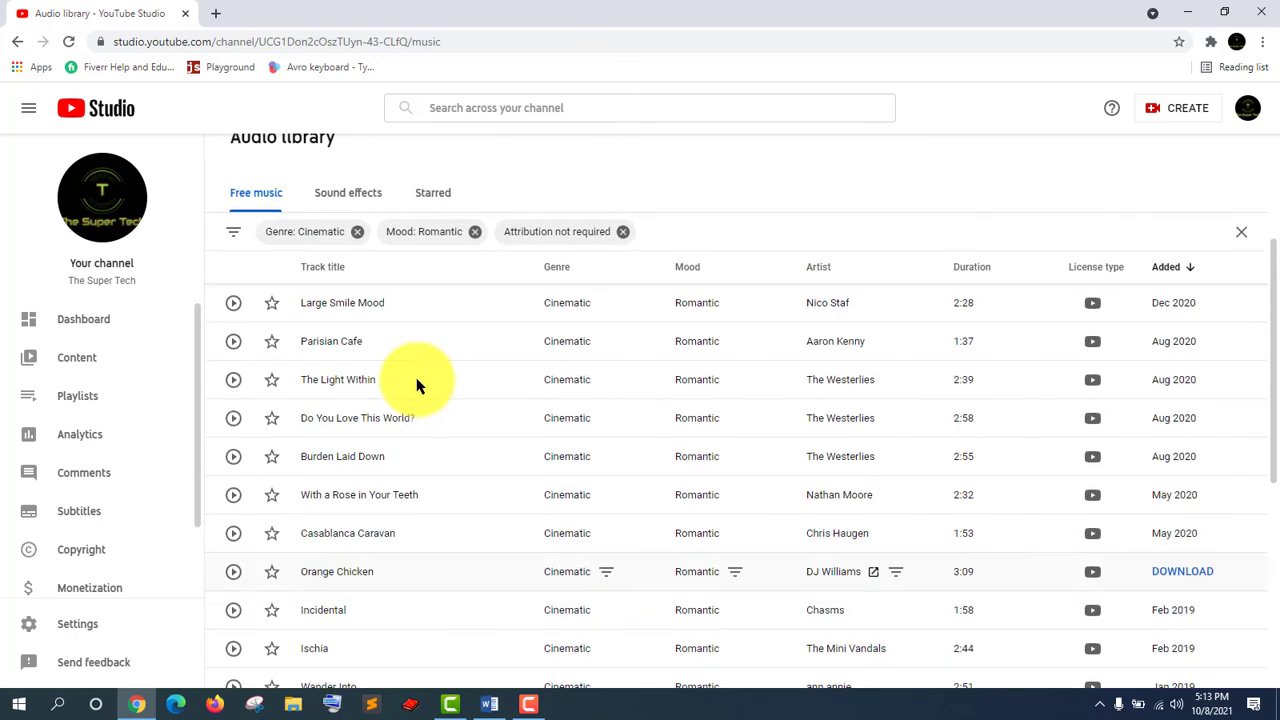
scroll(93, 572, "down", 1)
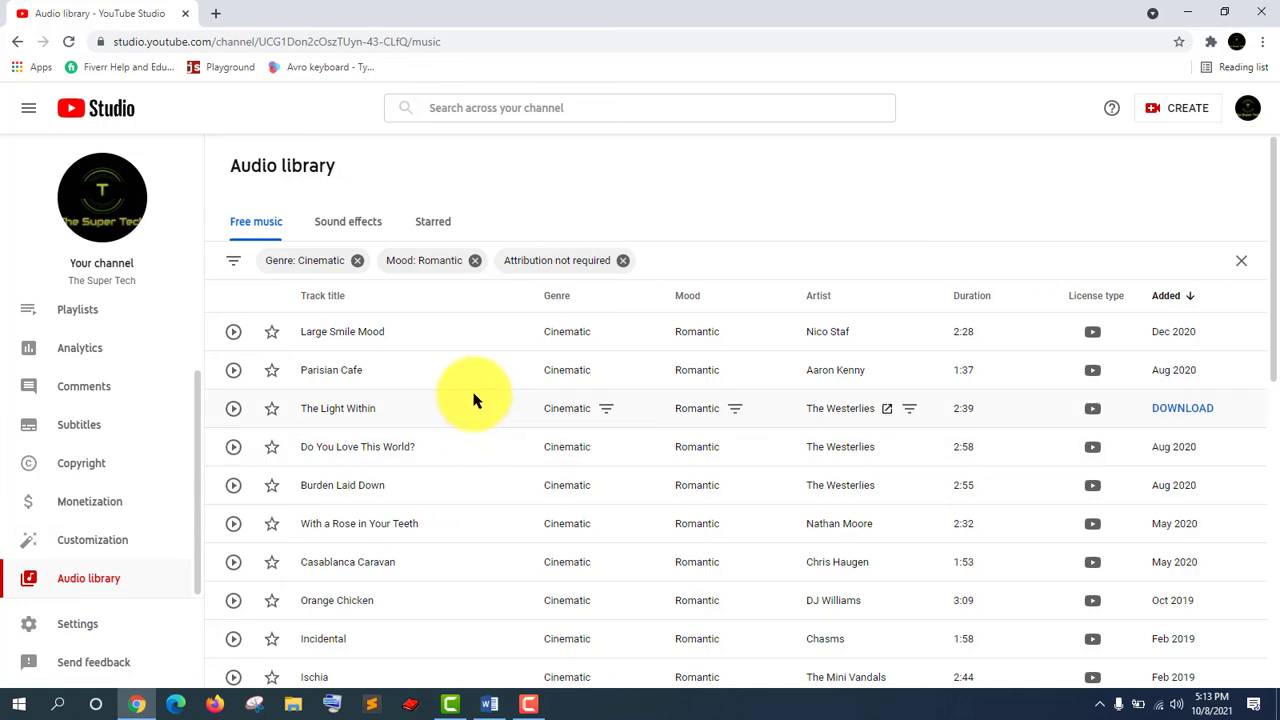
Remove the attribution, Romantic mood and Cinematic genre filters and browse the full free music list.
left_click(622, 260)
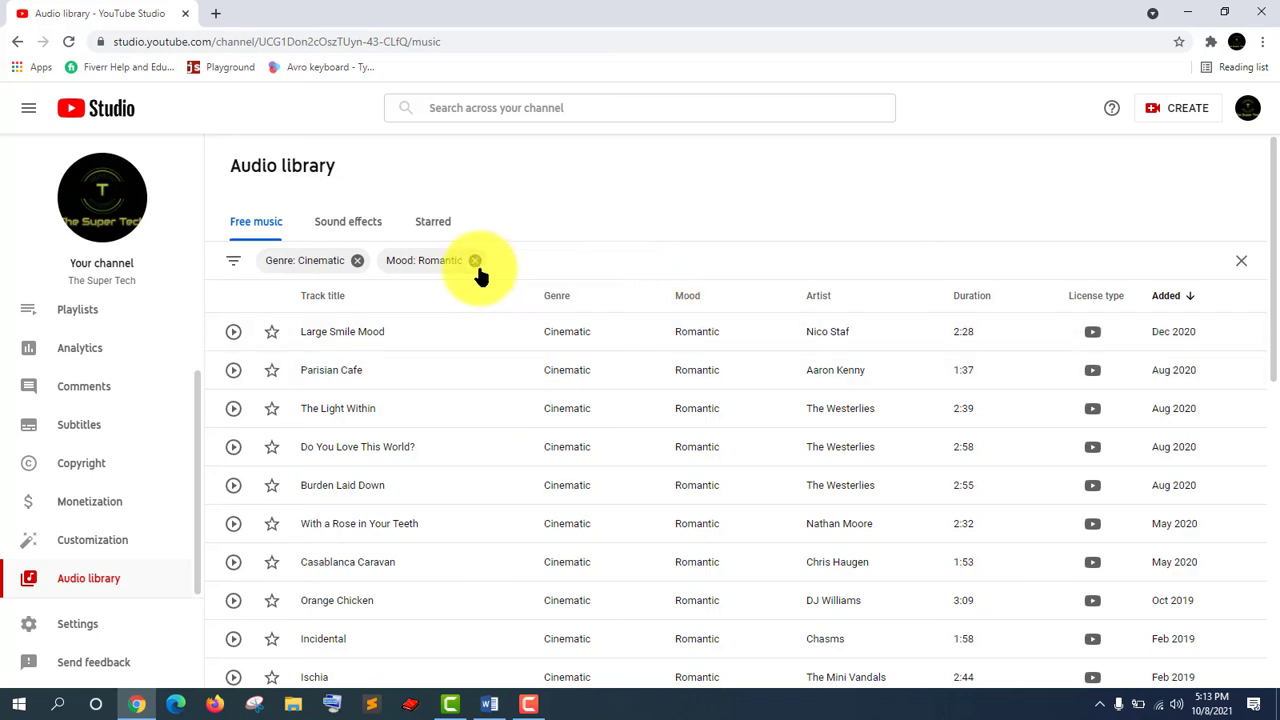
left_click(356, 262)
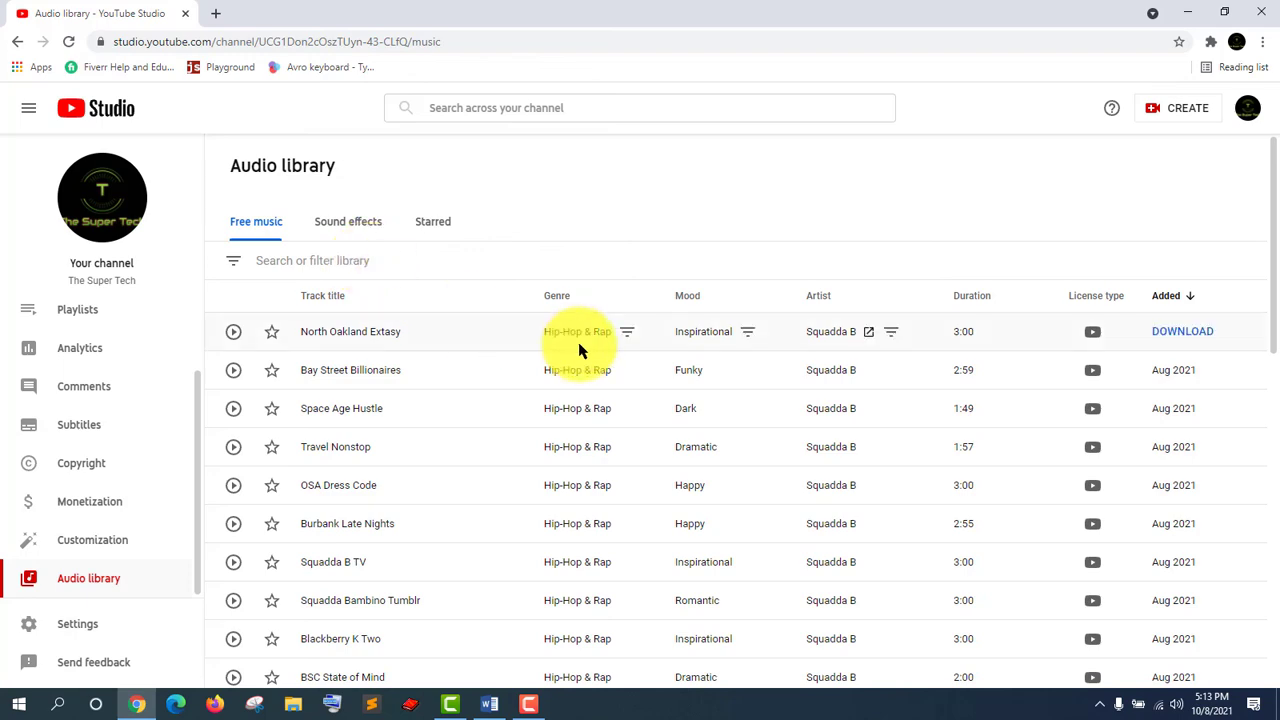
scroll(577, 351, "down", 1)
scroll(474, 429, "down", 9)
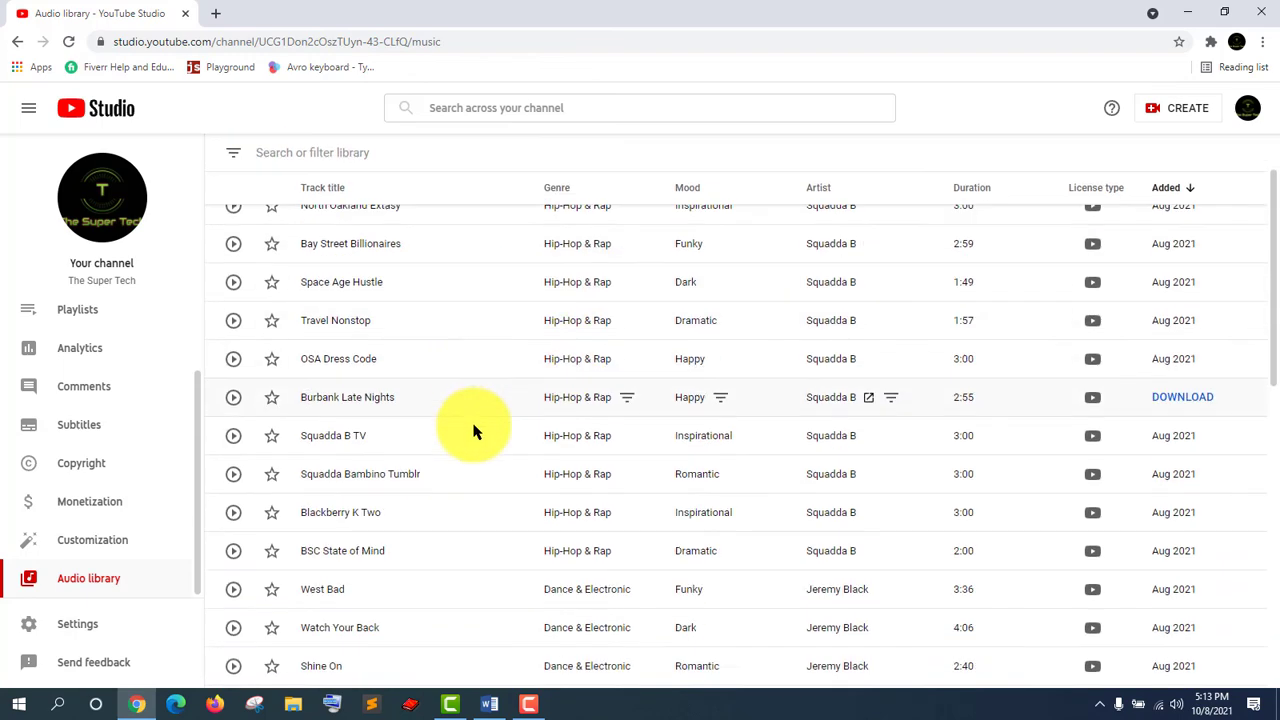
scroll(478, 425, "up", 10)
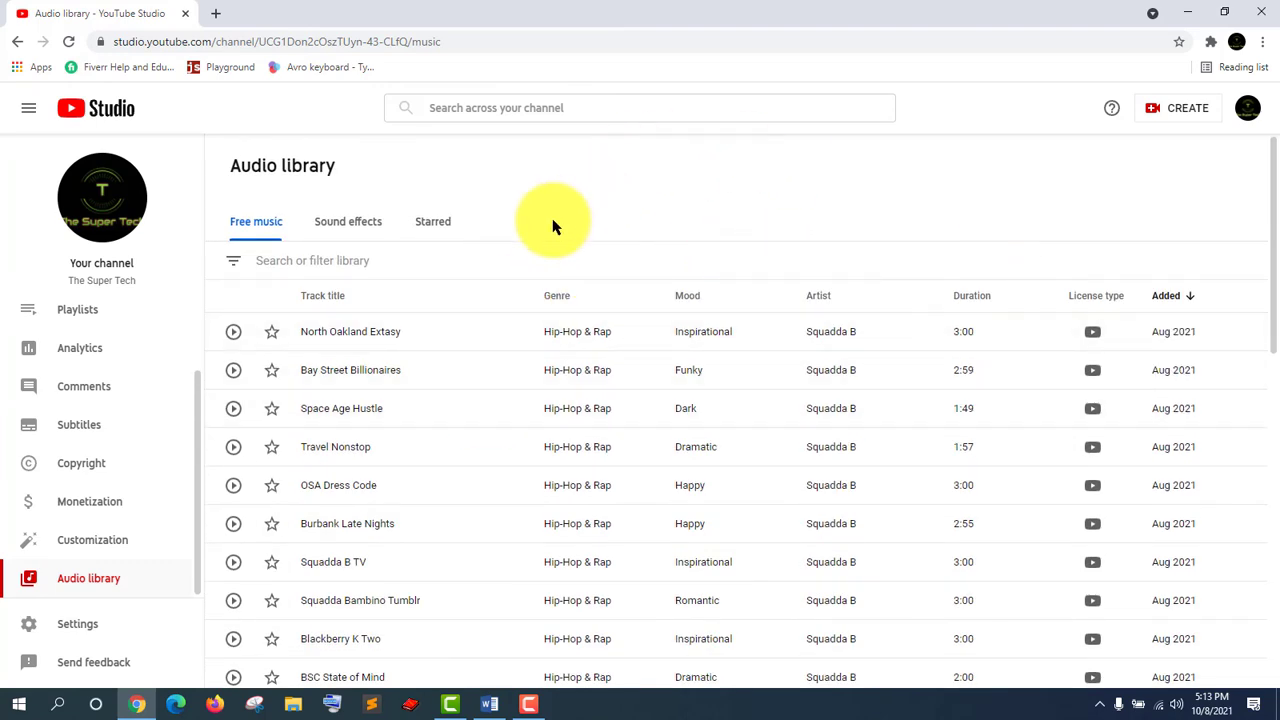
left_click(260, 230)
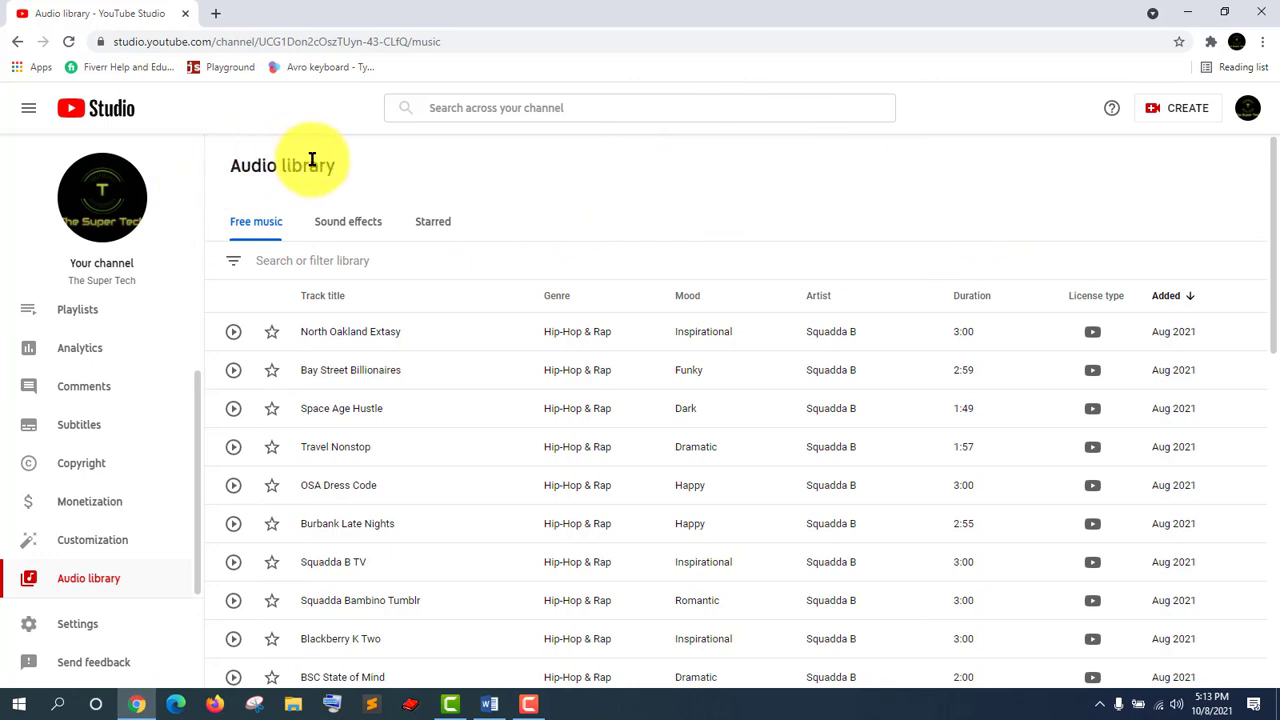